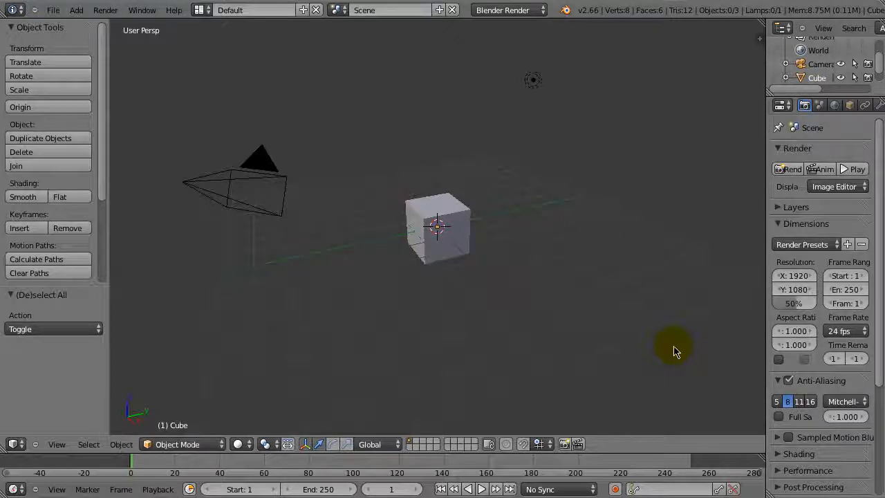
Enable background images for the 3D view and add a new, empty background image entry
{"action": "key", "text": "n"}
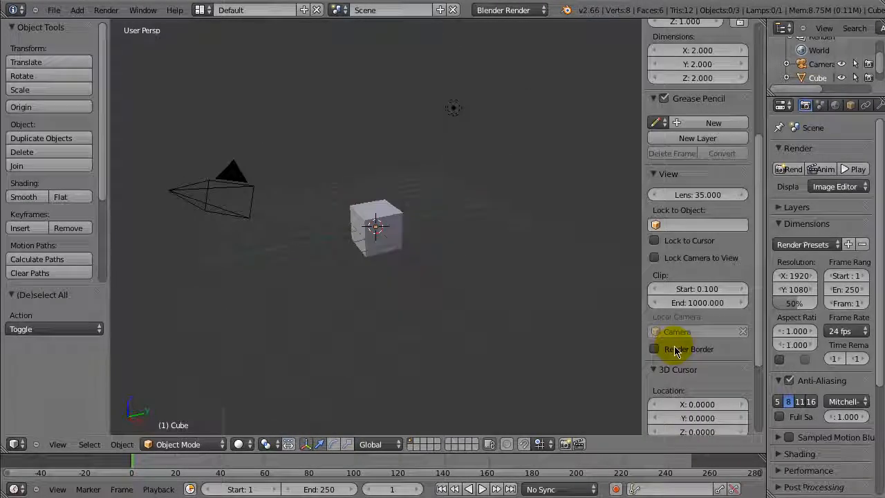
{"action": "left_click_drag", "start_coordinate": [644, 271], "coordinate": [575, 272]}
{"action": "scroll", "coordinate": [757, 282], "scroll_direction": "down", "scroll_amount": 5}
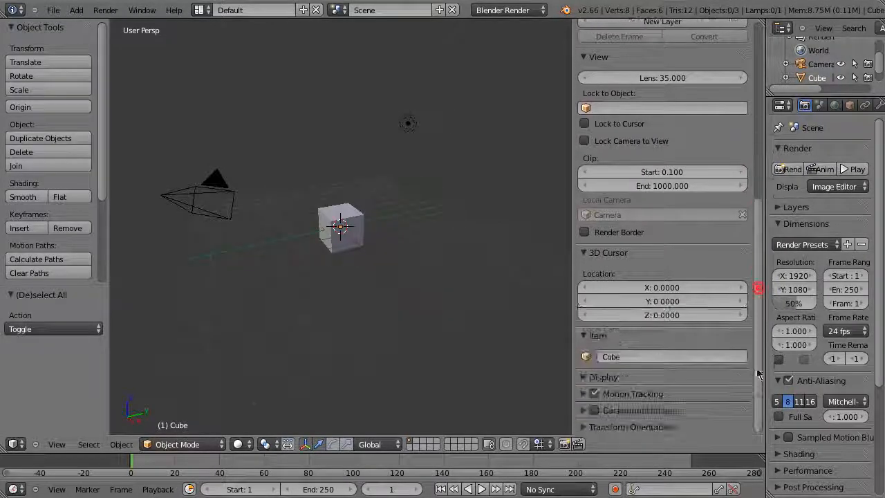
{"action": "left_click", "coordinate": [596, 411]}
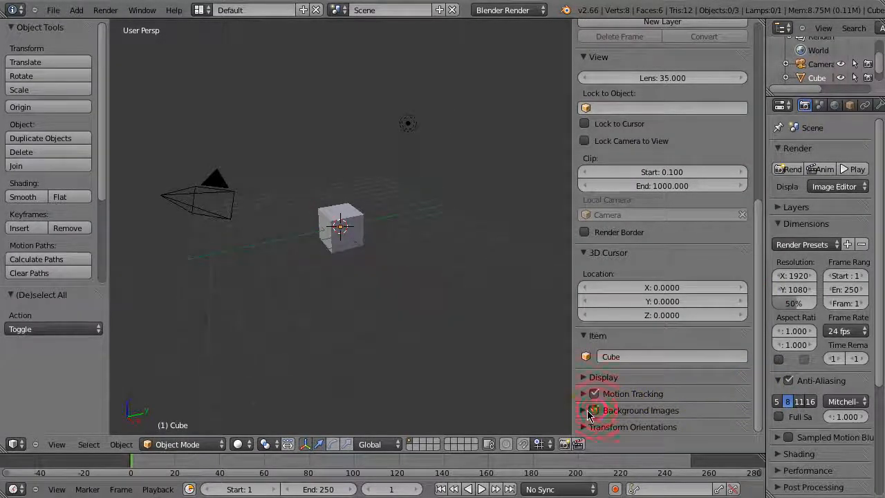
{"action": "left_click", "coordinate": [584, 411]}
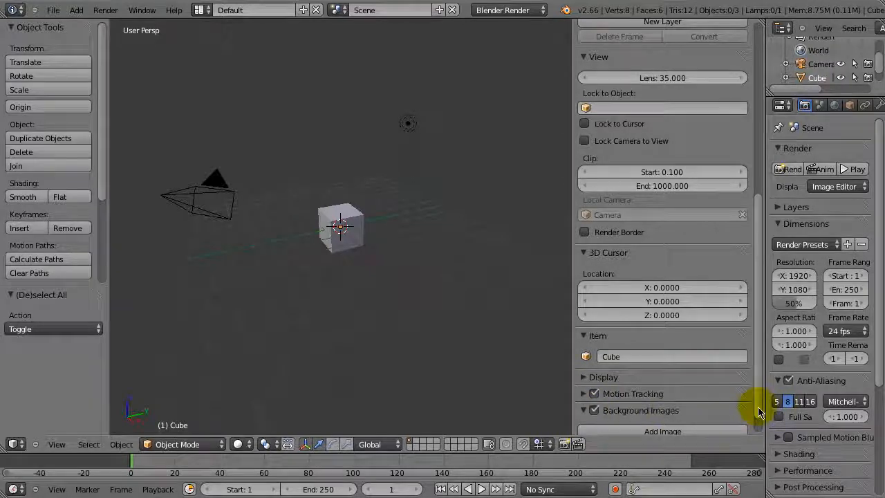
{"action": "scroll", "coordinate": [754, 411], "scroll_direction": "down", "scroll_amount": 1}
{"action": "left_click", "coordinate": [664, 408]}
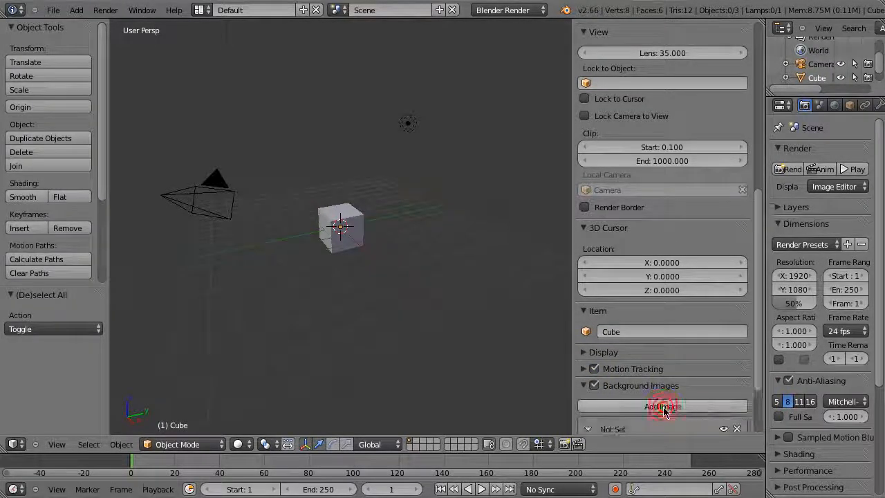
Set the background image's axis to Front and load modern chair 2.jpg from the Desktop
{"action": "left_click_drag", "start_coordinate": [759, 374], "coordinate": [753, 409]}
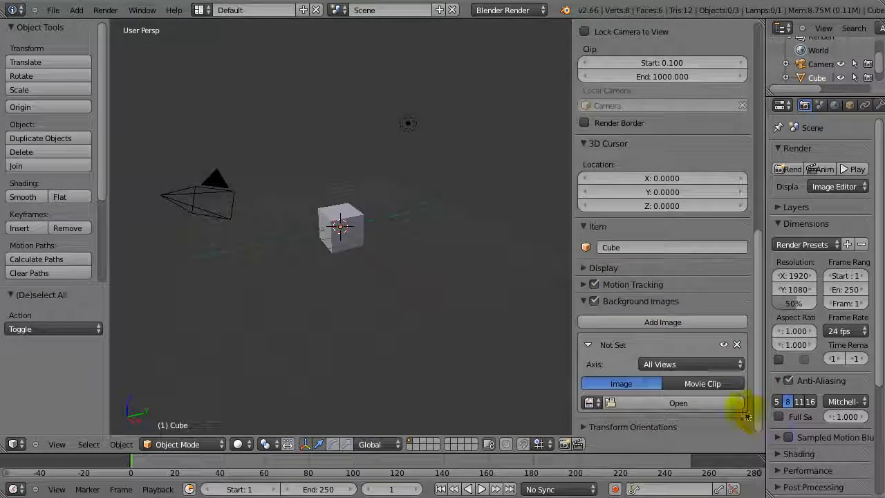
{"action": "left_click", "coordinate": [684, 365]}
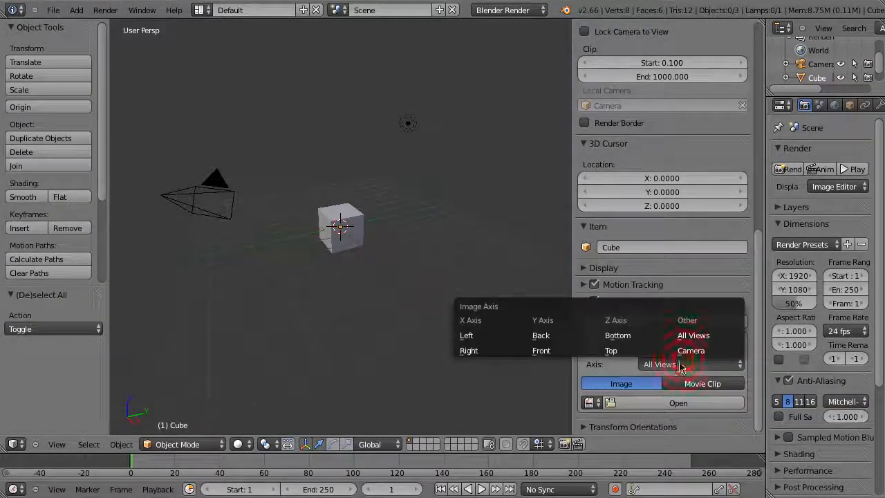
{"action": "left_click", "coordinate": [540, 351]}
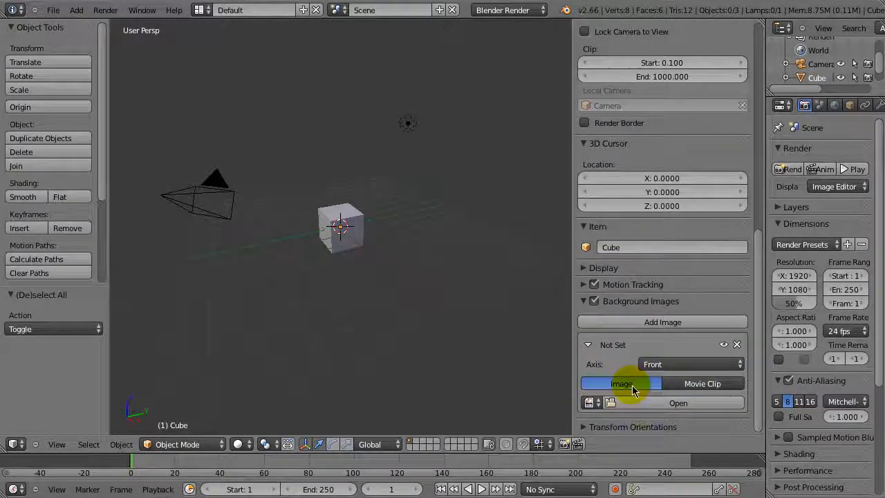
{"action": "left_click", "coordinate": [669, 405]}
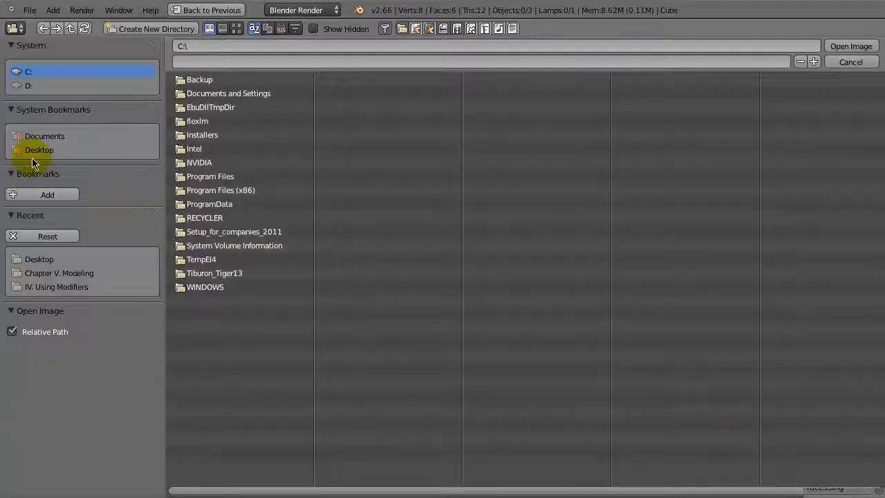
{"action": "left_click", "coordinate": [38, 150]}
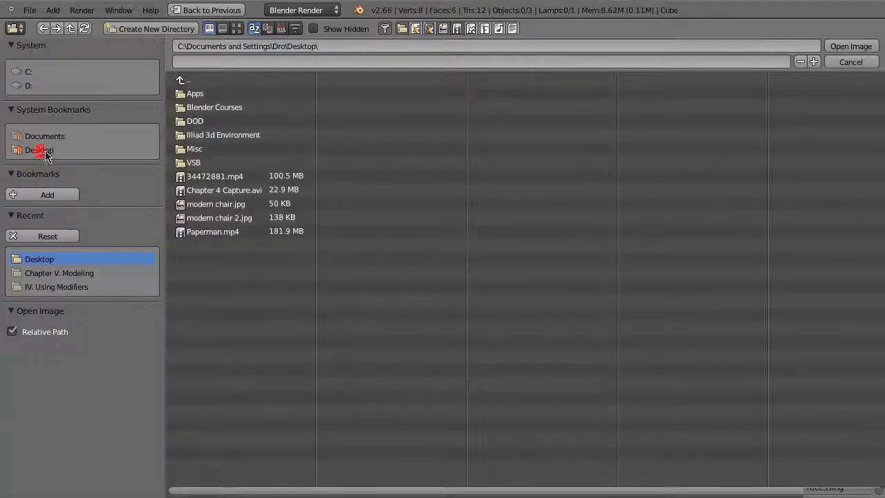
{"action": "double_click", "coordinate": [228, 218]}
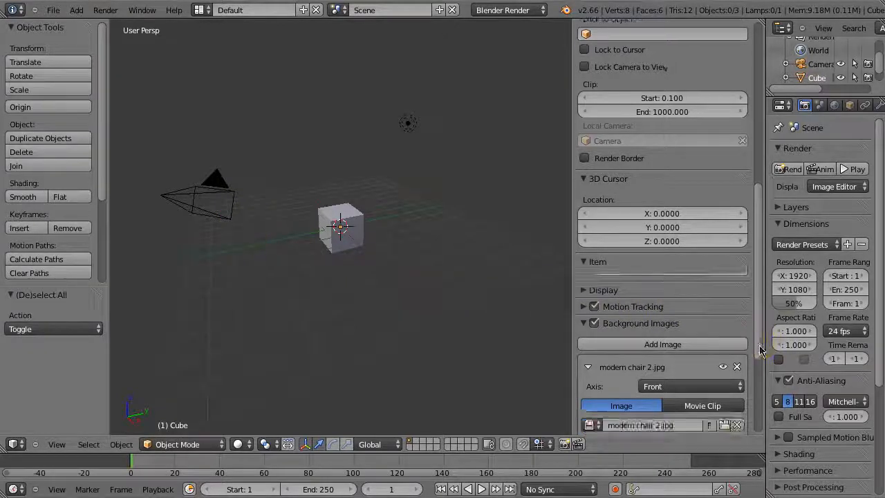
Display the chair reference image in the front orthographic view
{"action": "left_click_drag", "start_coordinate": [761, 351], "coordinate": [751, 431]}
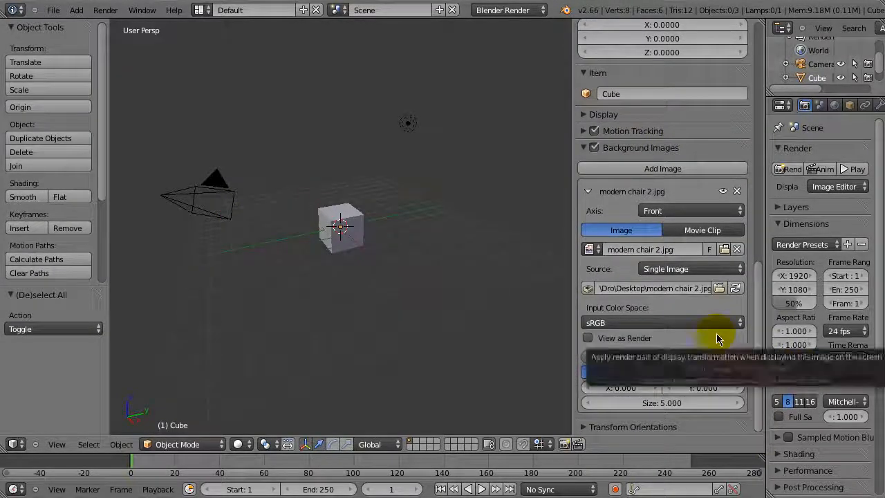
{"action": "key", "text": "KP_1"}
{"action": "key", "text": "KP_5"}
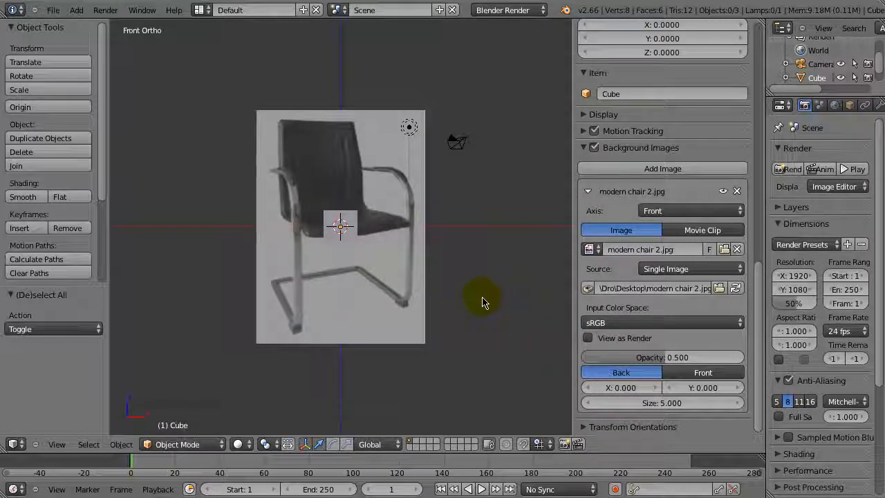
Raise the background image's opacity to about 0.99 as a test and return it to 0.5
{"action": "left_click_drag", "start_coordinate": [594, 354], "coordinate": [755, 360]}
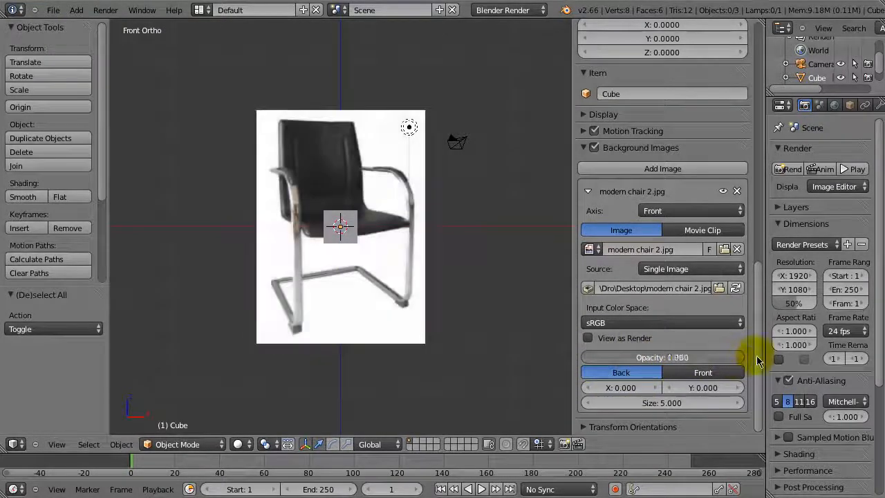
{"action": "left_click", "coordinate": [677, 358]}
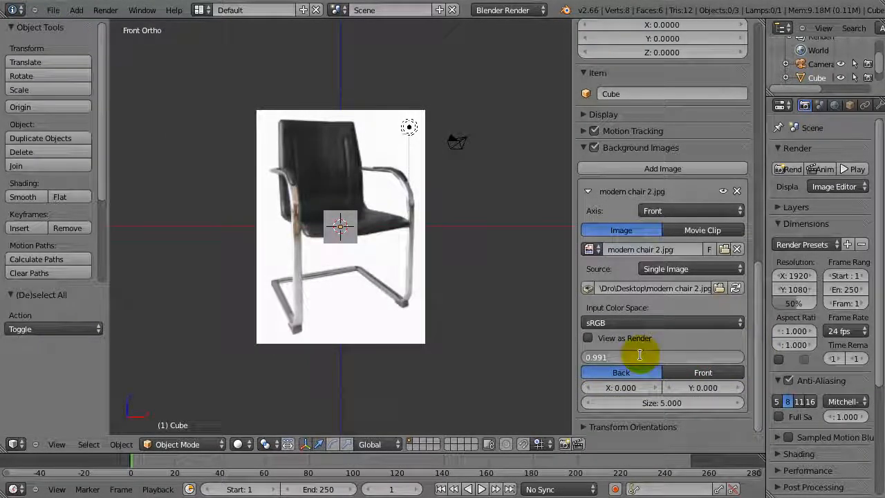
{"action": "type", "text": "0.5"}
{"action": "key", "text": "Return"}
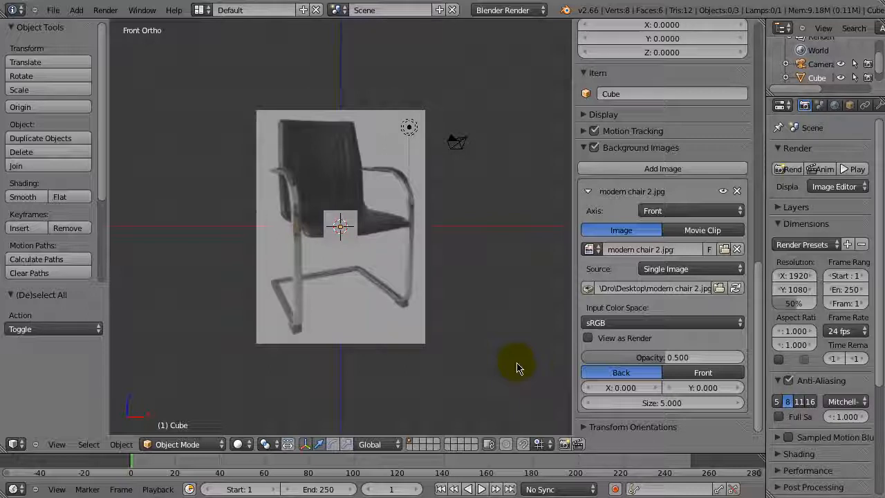
Turn off the background images and hide the properties shelf of the 3D view
{"action": "left_click", "coordinate": [594, 147]}
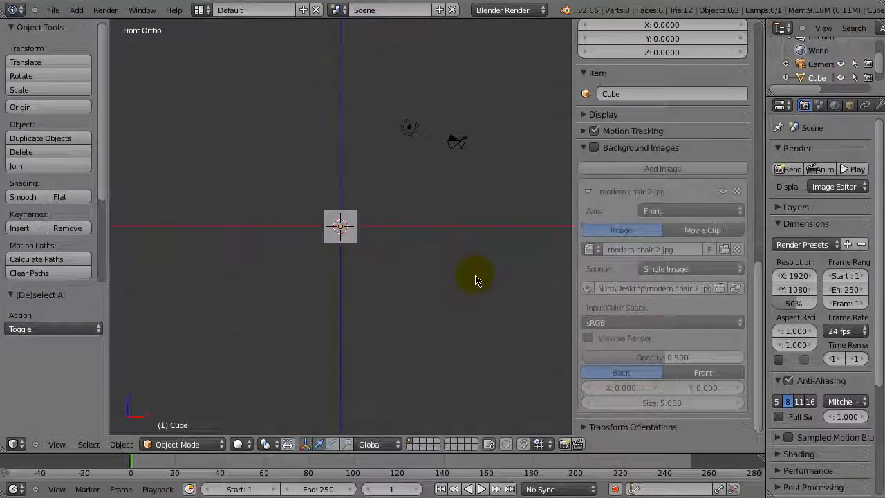
{"action": "key", "text": "n"}
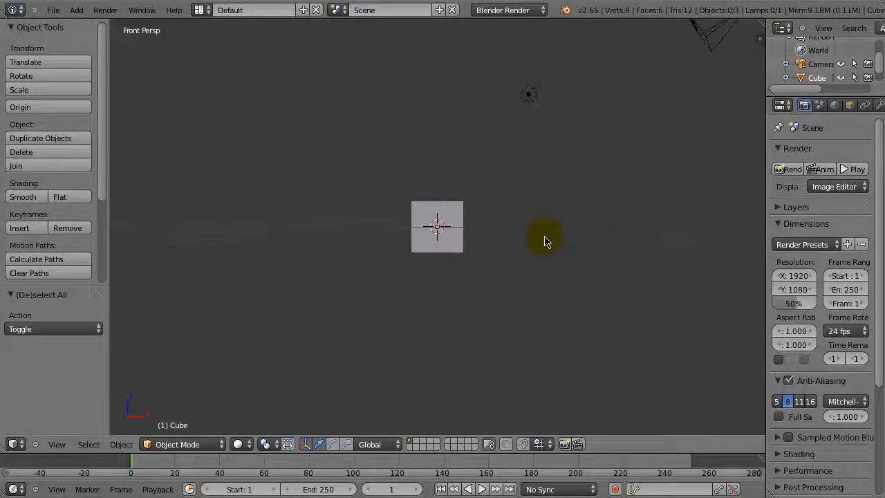
{"action": "middle_click_drag", "start_coordinate": [544, 241], "coordinate": [473, 291]}
Delete all default objects from the scene, including the cube, camera and lamp
{"action": "key", "text": "a"}
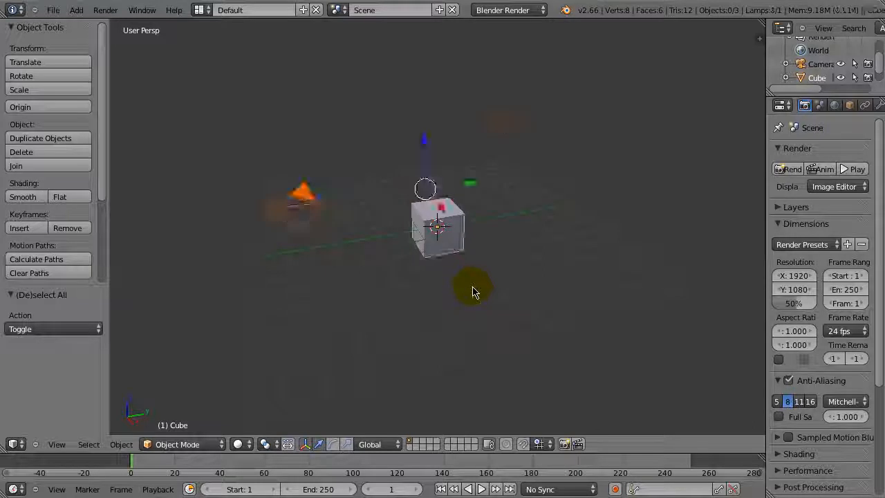
{"action": "key", "text": "x"}
{"action": "left_click", "coordinate": [473, 290]}
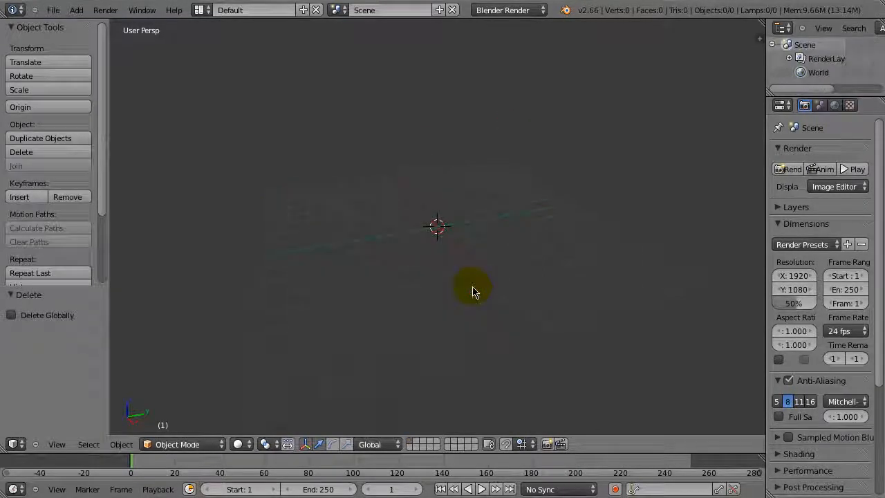
Add a plane mesh at the origin and scale it up to about three times its size
{"action": "key", "text": "shift+a"}
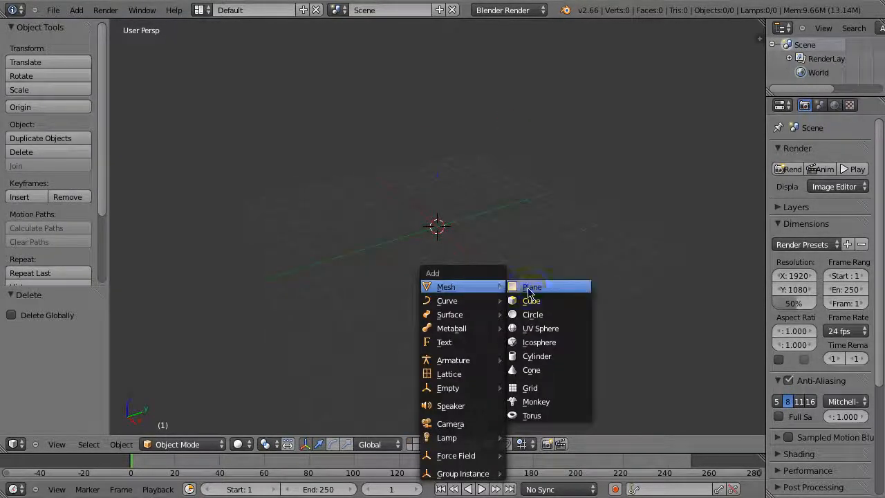
{"action": "left_click", "coordinate": [518, 287]}
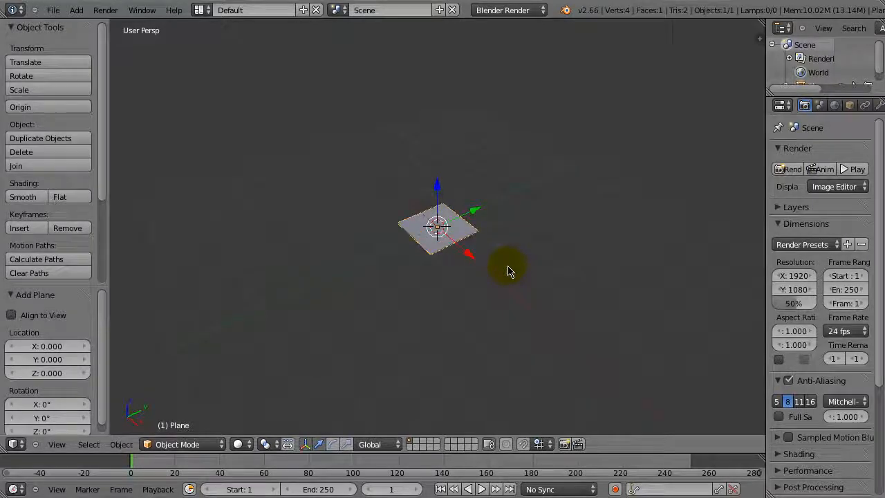
{"action": "key", "text": "s"}
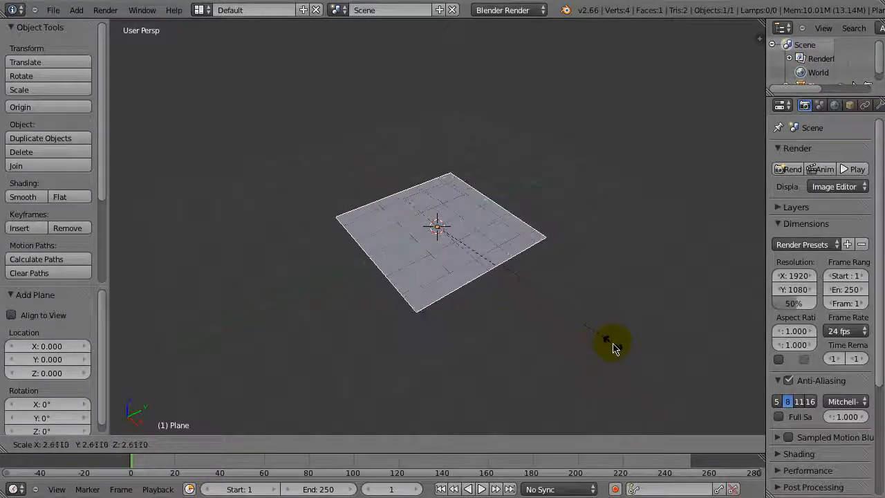
{"action": "left_click", "coordinate": [637, 359]}
In edge select mode, extrude one side edge of the plane about 5.26 units up along Z as a backrest
{"action": "key", "text": "Tab"}
{"action": "key", "text": "ctrl+Tab"}
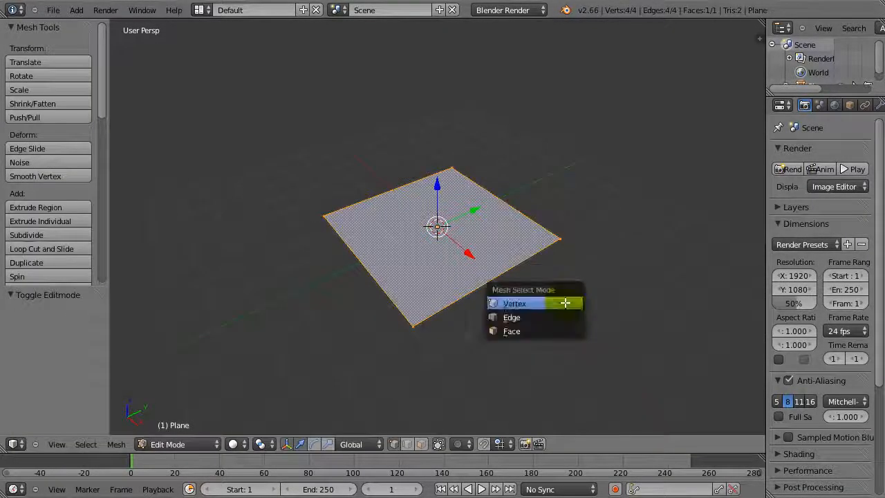
{"action": "left_click", "coordinate": [568, 370]}
{"action": "middle_click_drag", "start_coordinate": [567, 263], "coordinate": [481, 237]}
{"action": "right_click", "coordinate": [520, 249]}
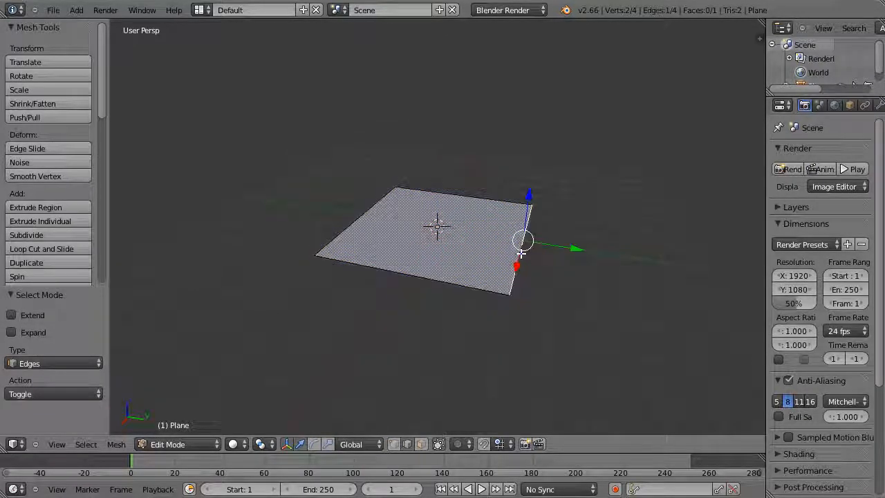
{"action": "key", "text": "e"}
{"action": "key", "text": "z"}
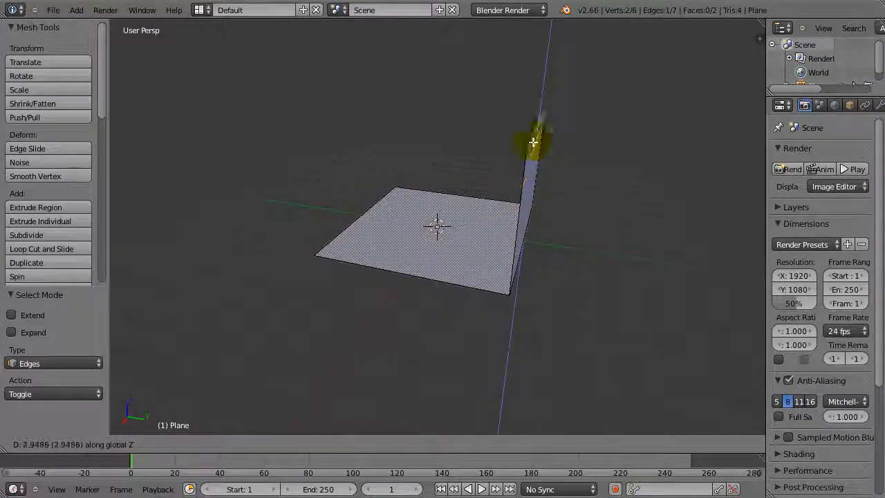
{"action": "left_click", "coordinate": [540, 75]}
Tilt the backrest by moving its top edge about 1.5 units along Y and about 0.91 along Z
{"action": "middle_click_drag", "start_coordinate": [534, 143], "coordinate": [592, 210]}
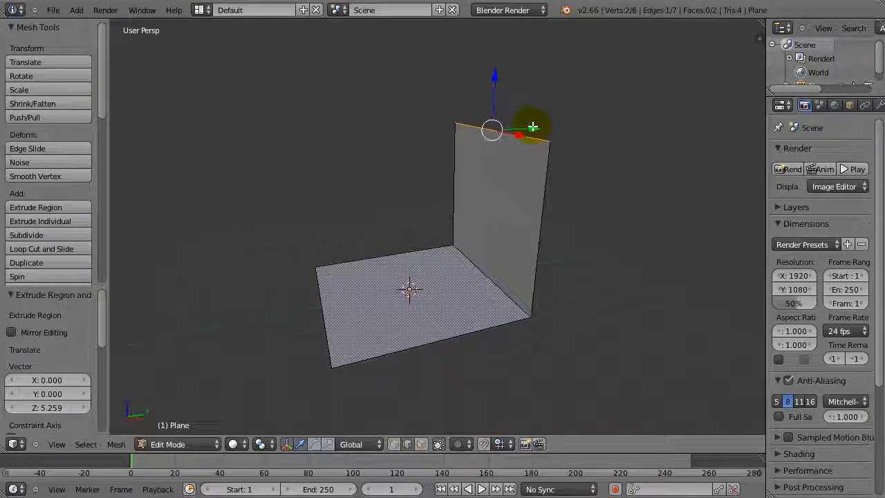
{"action": "key", "text": "g"}
{"action": "key", "text": "y"}
{"action": "left_click", "coordinate": [571, 134]}
{"action": "middle_click_drag", "start_coordinate": [571, 134], "coordinate": [561, 89]}
{"action": "key", "text": "g"}
{"action": "key", "text": "z"}
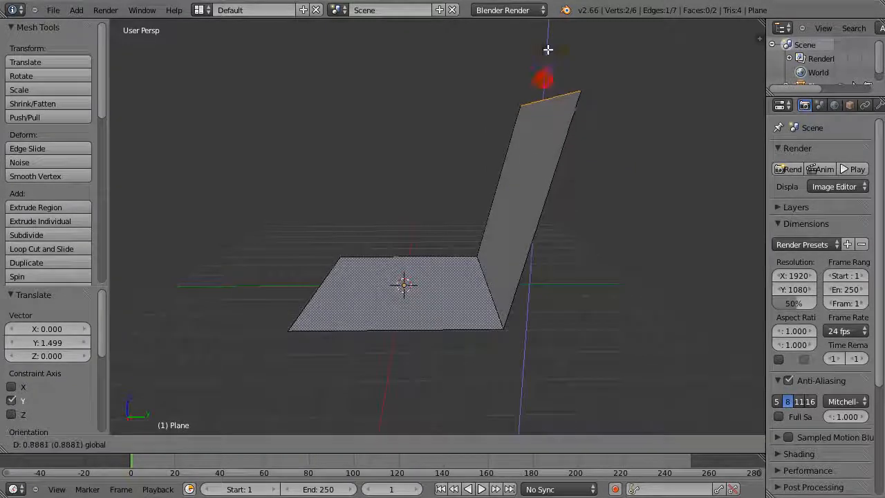
{"action": "left_click", "coordinate": [549, 67]}
Bevel the edge between seat and backrest with 4 segments and an offset of about 0.48
{"action": "middle_click_drag", "start_coordinate": [583, 176], "coordinate": [512, 267]}
{"action": "right_click", "coordinate": [494, 267]}
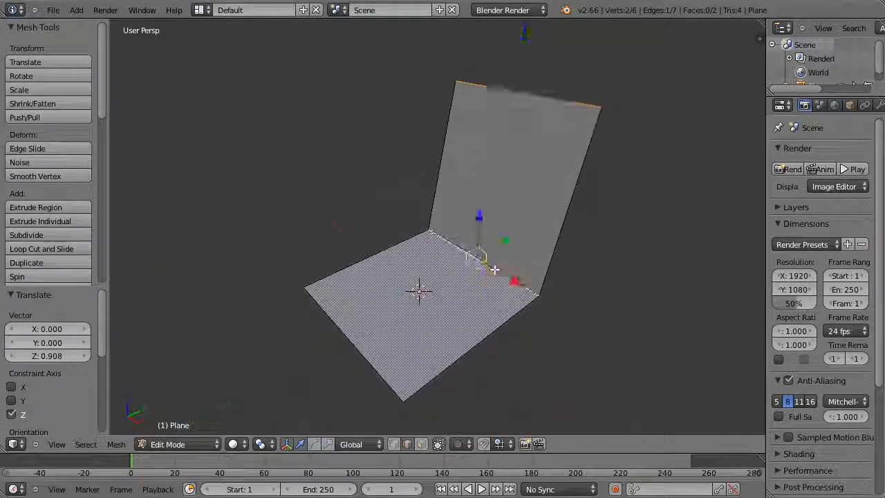
{"action": "key", "text": "ctrl+b"}
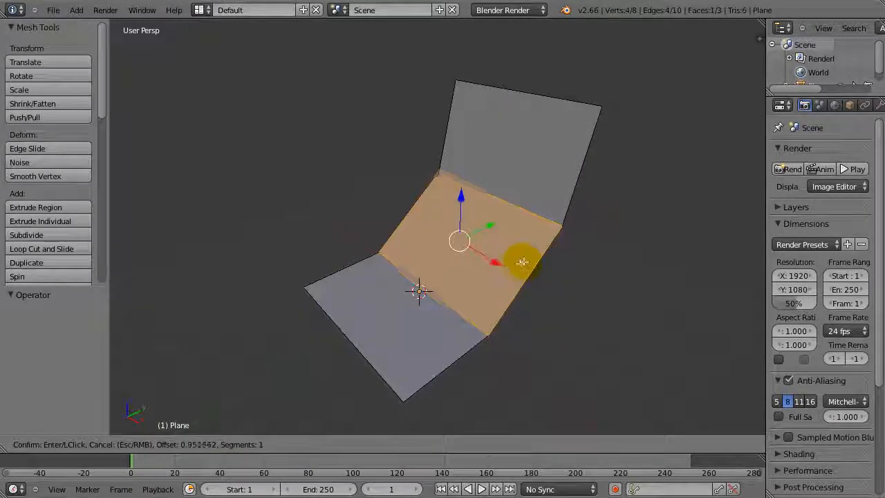
{"action": "scroll", "coordinate": [510, 272], "scroll_direction": "up", "scroll_amount": 3}
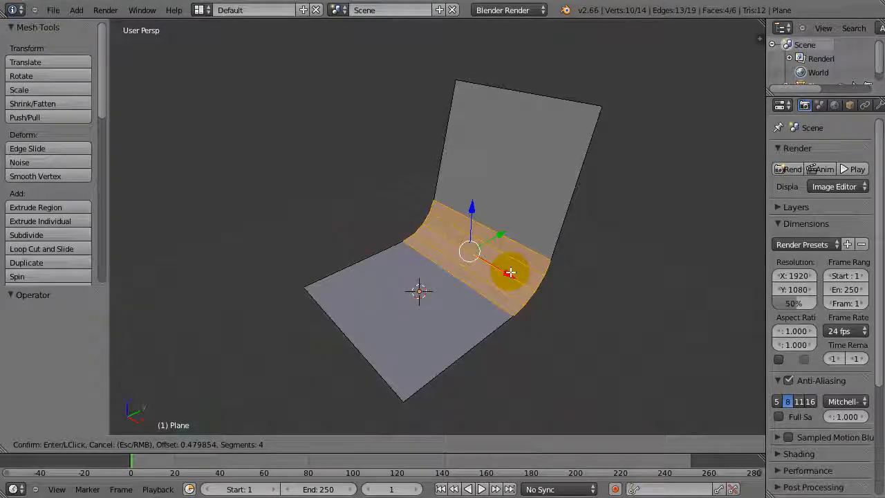
{"action": "left_click", "coordinate": [510, 273]}
{"action": "key", "text": "a"}
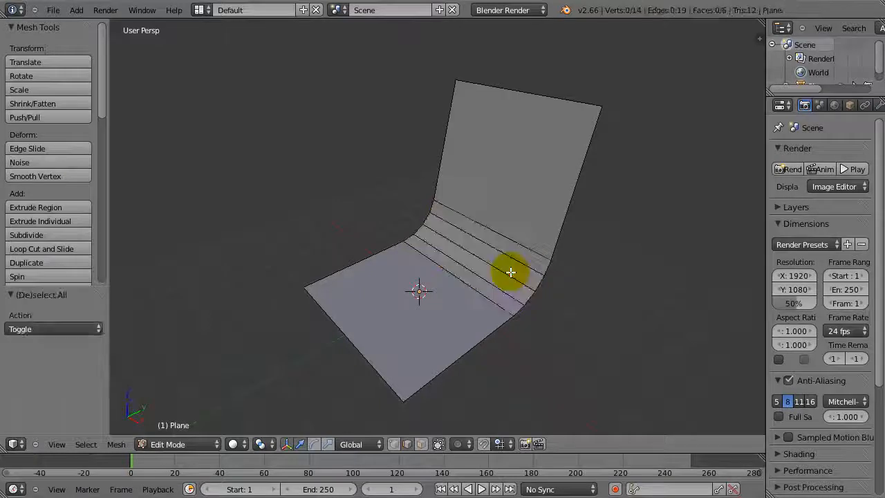
Add three evenly spaced lengthwise loop cuts running through the seat and backrest, without sliding them
{"action": "middle_click_drag", "start_coordinate": [468, 261], "coordinate": [450, 258]}
{"action": "key", "text": "ctrl+r"}
{"action": "scroll", "coordinate": [431, 247], "scroll_direction": "up", "scroll_amount": 2}
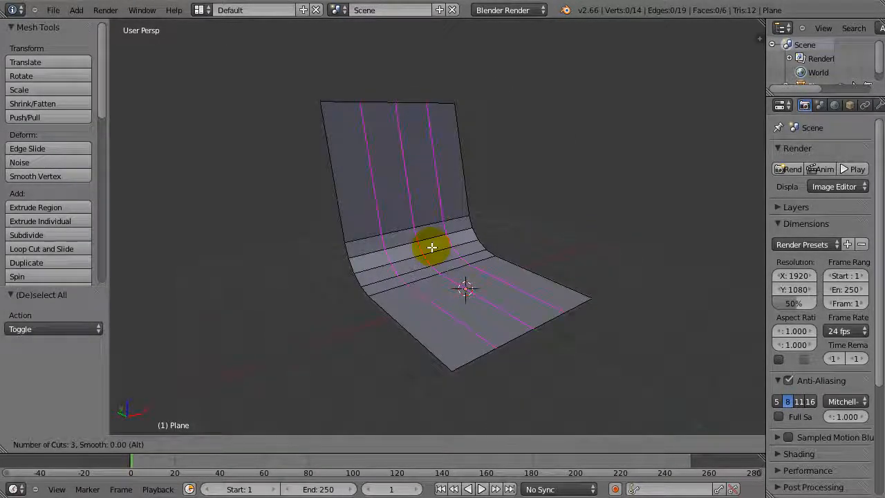
{"action": "left_click", "coordinate": [431, 247]}
{"action": "right_click", "coordinate": [433, 243]}
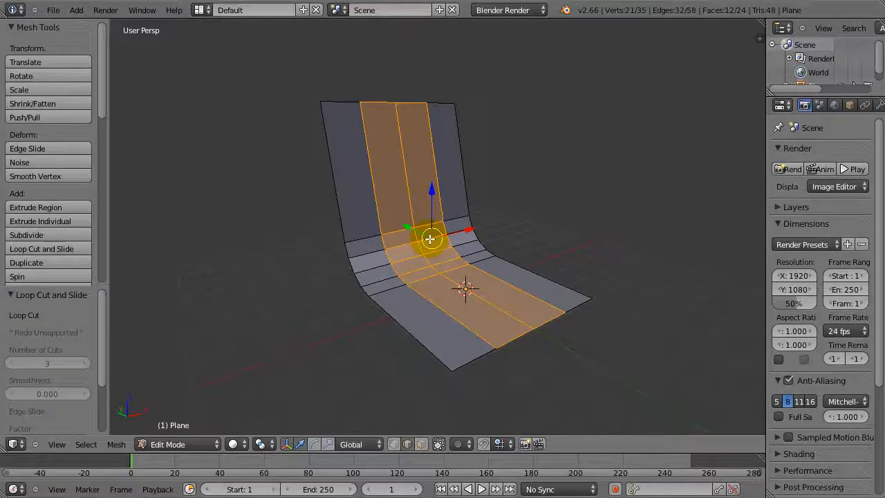
{"action": "key", "text": "a"}
Add three evenly spaced crosswise loop cuts to the backrest and three to the seat, without sliding them
{"action": "key", "text": "ctrl+r"}
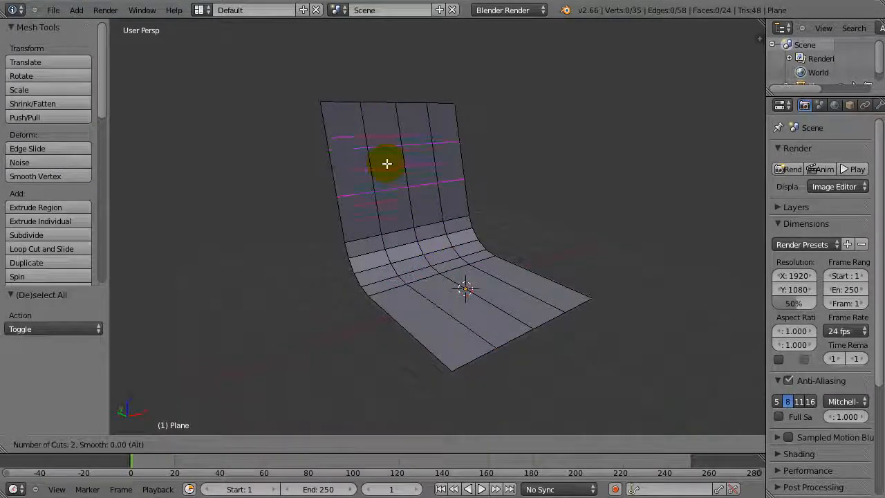
{"action": "left_click", "coordinate": [387, 163]}
{"action": "right_click", "coordinate": [387, 163]}
{"action": "key", "text": "a"}
{"action": "key", "text": "ctrl+r"}
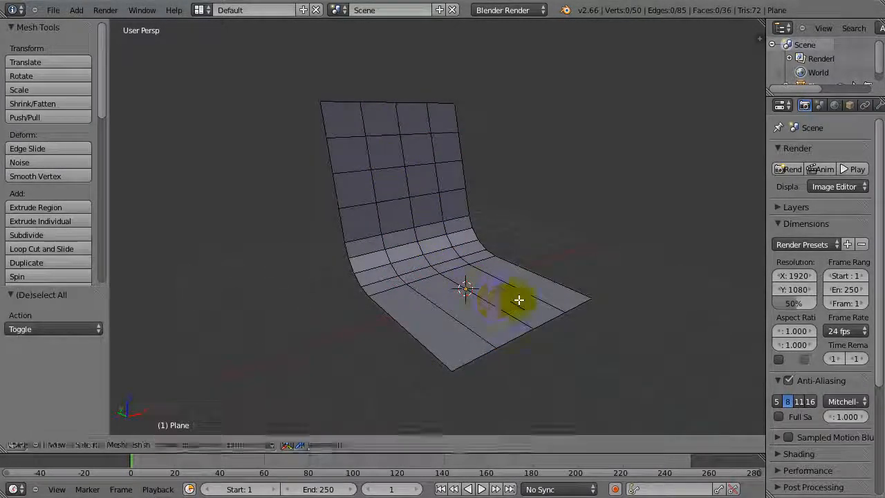
{"action": "left_click", "coordinate": [518, 297]}
{"action": "right_click", "coordinate": [518, 298]}
{"action": "middle_click_drag", "start_coordinate": [506, 217], "coordinate": [485, 233]}
{"action": "key", "text": "a"}
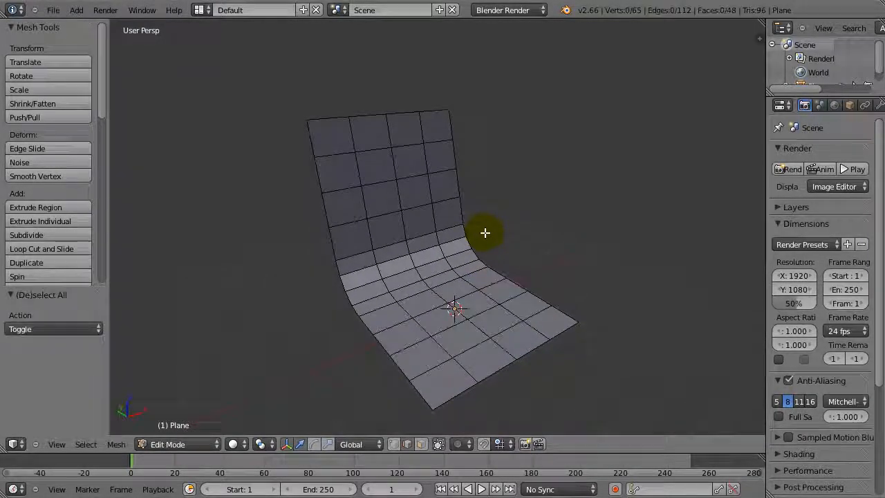
In object mode, add a Solidify modifier to the chair with a thickness of 0.2
{"action": "key", "text": "Tab"}
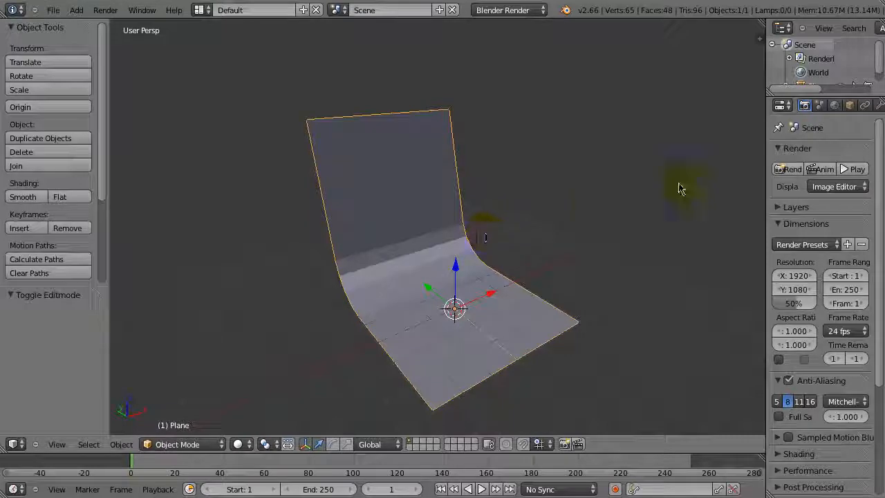
{"action": "left_click_drag", "start_coordinate": [767, 141], "coordinate": [652, 142]}
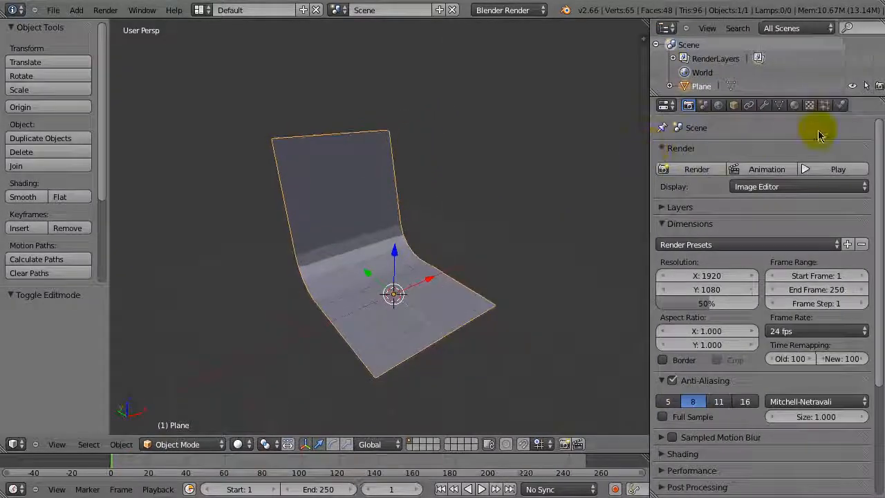
{"action": "left_click", "coordinate": [764, 105]}
{"action": "left_click", "coordinate": [685, 156]}
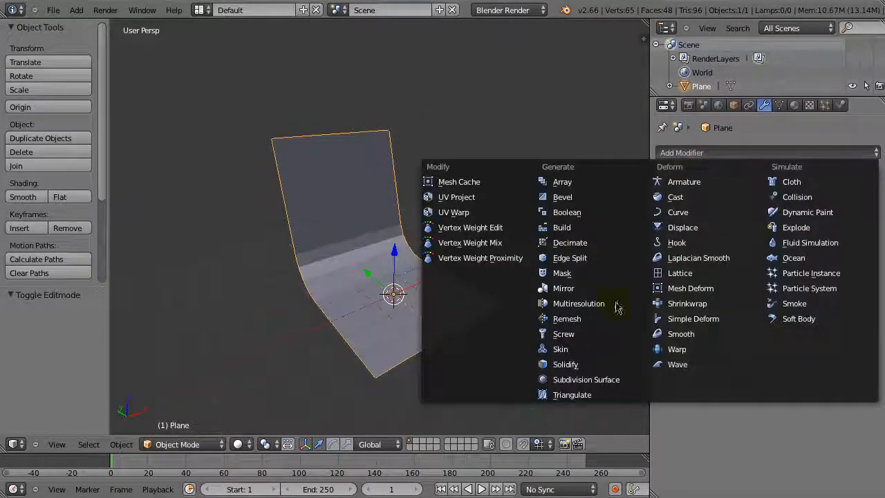
{"action": "left_click", "coordinate": [586, 362]}
{"action": "middle_click_drag", "start_coordinate": [569, 354], "coordinate": [482, 285]}
{"action": "left_click_drag", "start_coordinate": [696, 219], "coordinate": [710, 221]}
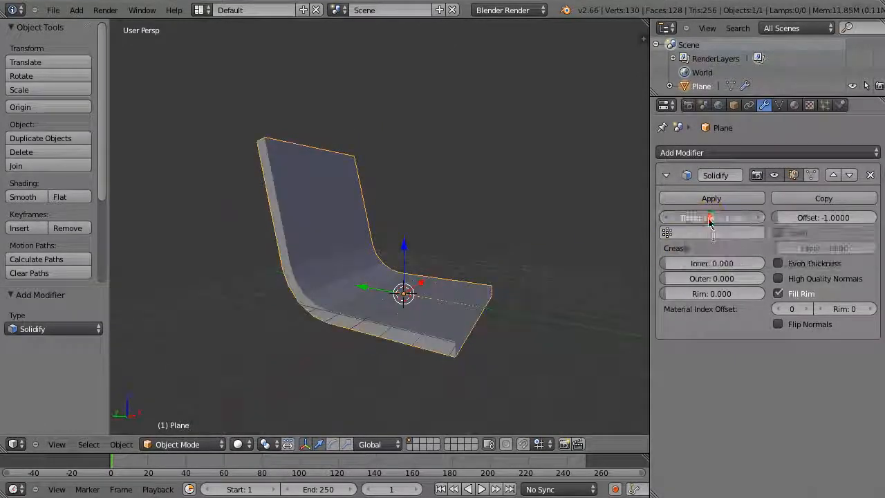
{"action": "left_click", "coordinate": [710, 221]}
{"action": "key", "text": "BackSpace"}
{"action": "type", "text": ".2"}
{"action": "key", "text": "Return"}
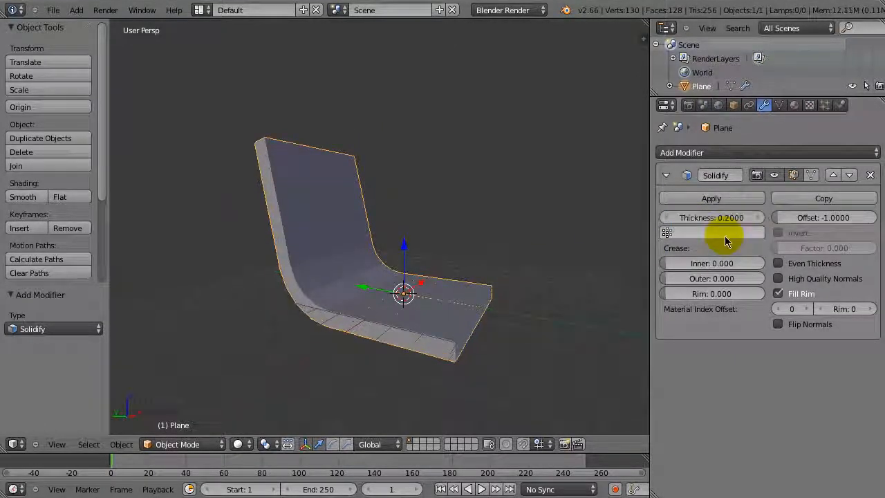
Add a Subdivision Surface modifier with 2 view subdivisions and shade the chair smooth
{"action": "left_click", "coordinate": [781, 154]}
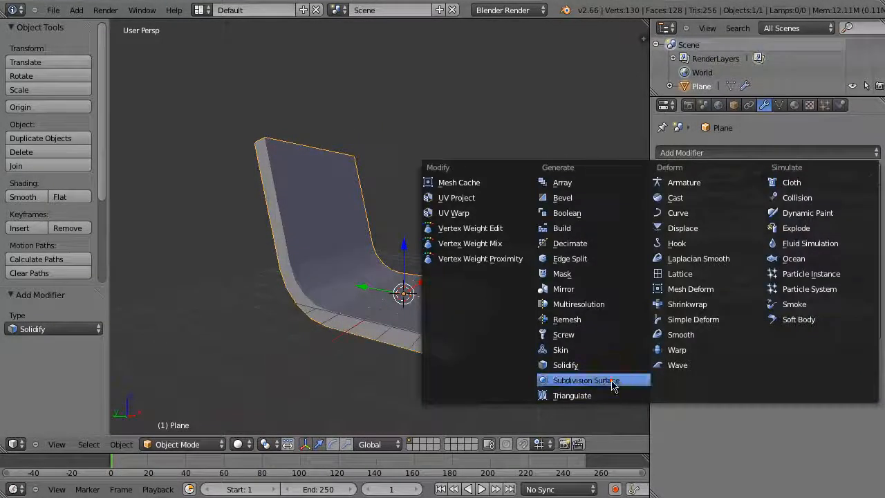
{"action": "left_click", "coordinate": [612, 381]}
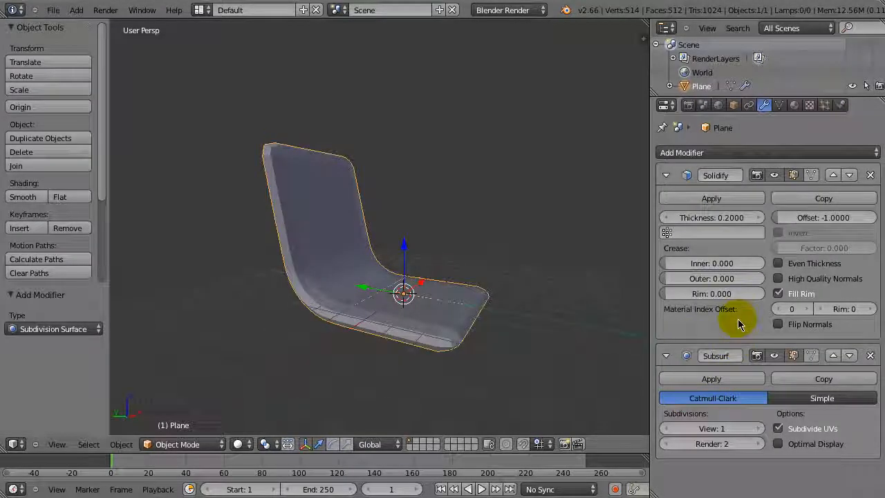
{"action": "left_click", "coordinate": [760, 428]}
{"action": "middle_click_drag", "start_coordinate": [560, 318], "coordinate": [522, 348]}
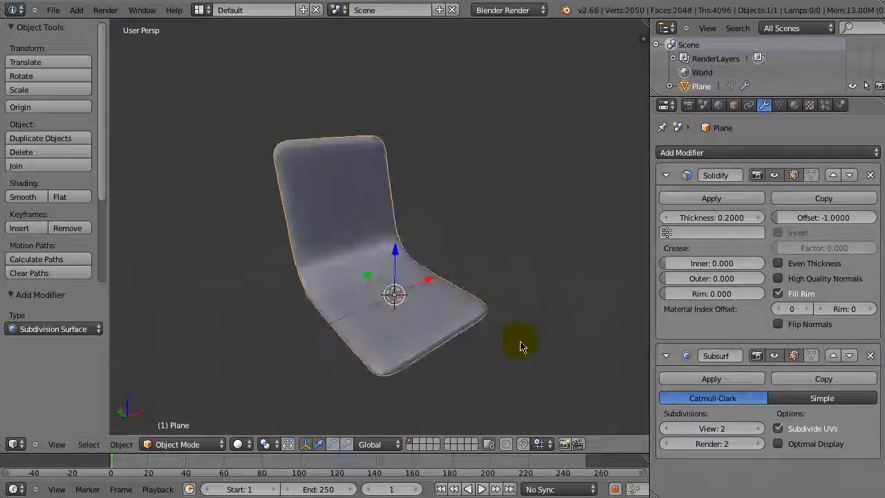
{"action": "left_click", "coordinate": [33, 199]}
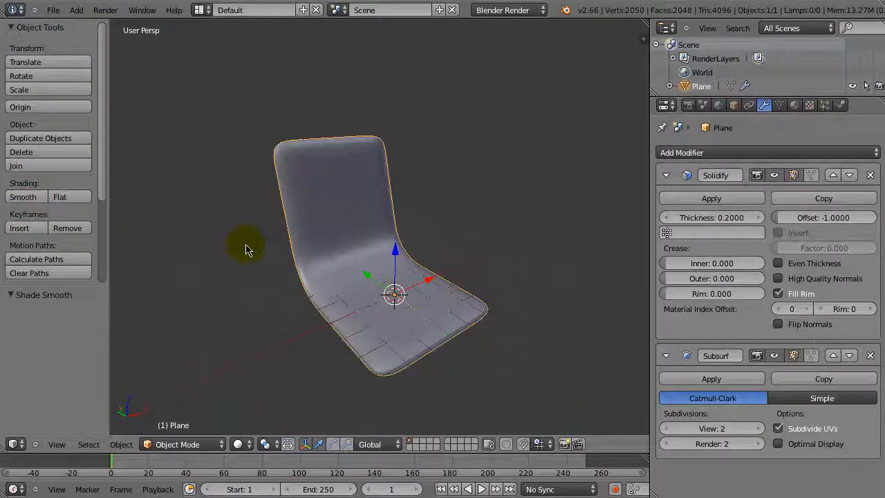
In vertex select mode, scale the backrest's two top corners to about 0.69 along X, using smooth proportional editing with size about 6.73
{"action": "middle_click_drag", "start_coordinate": [247, 247], "coordinate": [406, 223]}
{"action": "key", "text": "Tab"}
{"action": "key", "text": "ctrl+Tab"}
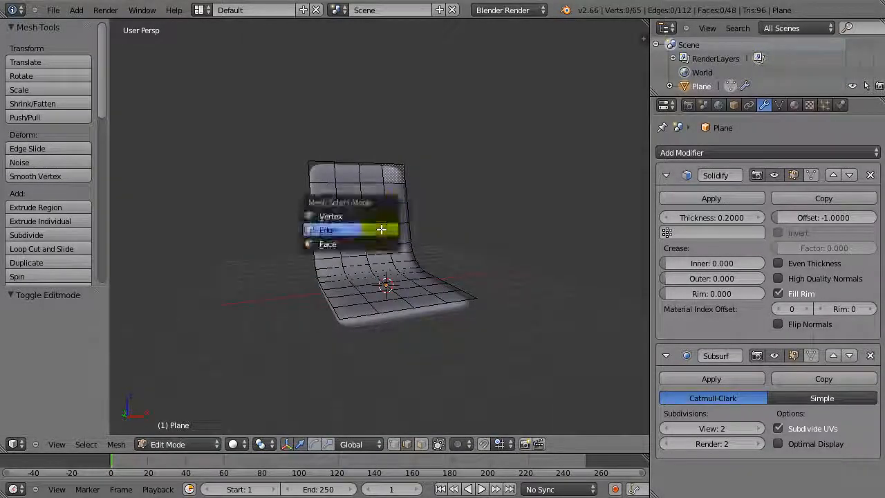
{"action": "left_click", "coordinate": [364, 213]}
{"action": "right_click", "coordinate": [312, 162]}
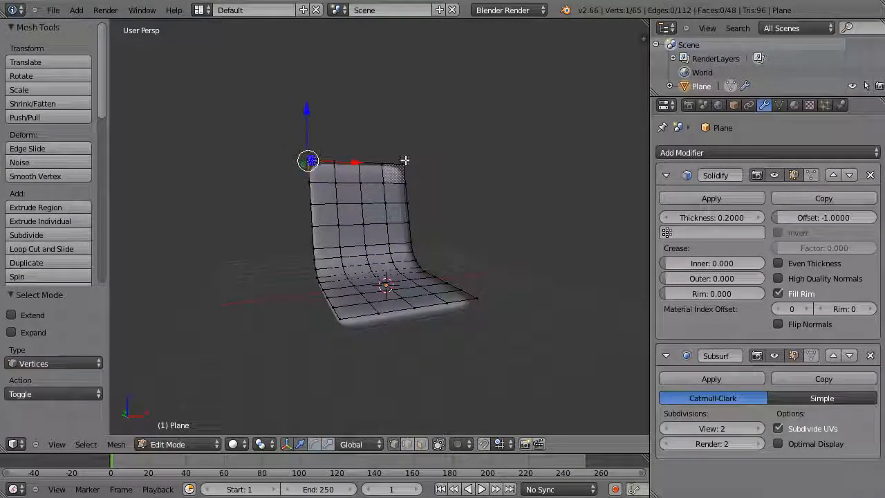
{"action": "middle_click_drag", "start_coordinate": [446, 242], "coordinate": [392, 256]}
{"action": "key", "text": "o"}
{"action": "key", "text": "s"}
{"action": "key", "text": "x"}
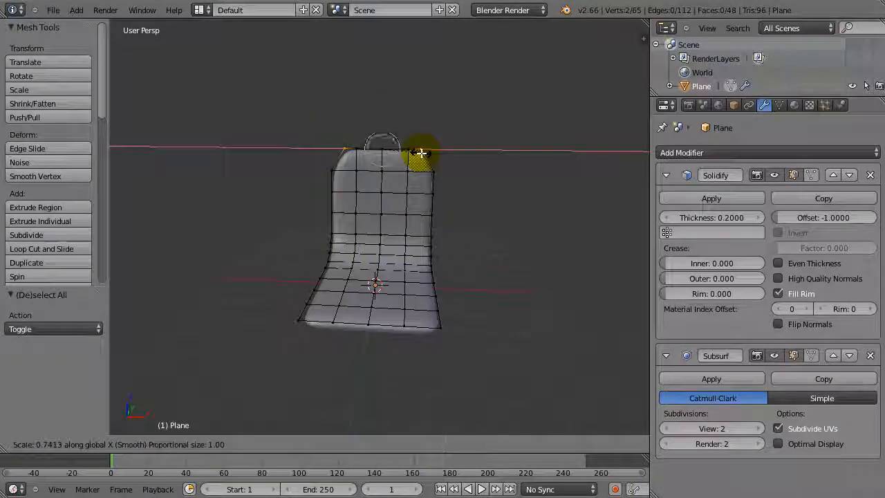
{"action": "scroll", "coordinate": [421, 153], "scroll_direction": "down", "scroll_amount": 3}
{"action": "scroll", "coordinate": [421, 153], "scroll_direction": "down", "scroll_amount": 15}
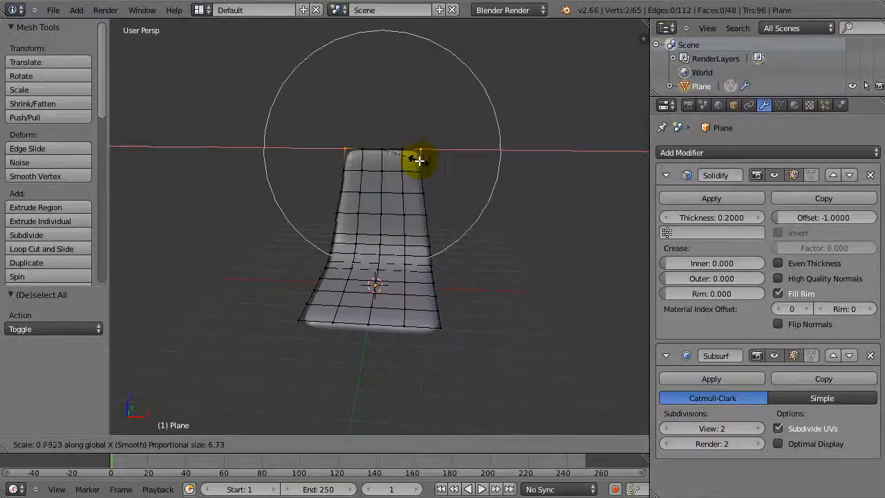
{"action": "left_click", "coordinate": [419, 160]}
Scale the backrest's two top corners along X once more with proportional editing, and clear the selection
{"action": "middle_click_drag", "start_coordinate": [419, 160], "coordinate": [490, 200]}
{"action": "key", "text": "s"}
{"action": "key", "text": "x"}
{"action": "left_click", "coordinate": [454, 194]}
{"action": "key", "text": "a"}
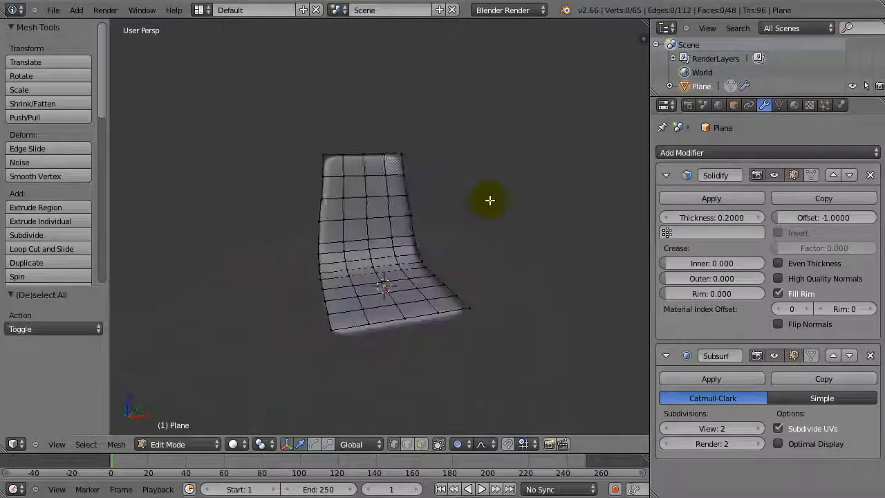
In edge select mode, lower the central lengthwise edge loop about 0.516 along Z with a reduced proportional editing radius
{"action": "key", "text": "ctrl+Tab"}
{"action": "left_click", "coordinate": [468, 208]}
{"action": "right_click", "coordinate": [399, 313], "text": "alt"}
{"action": "middle_click_drag", "start_coordinate": [409, 310], "coordinate": [435, 288]}
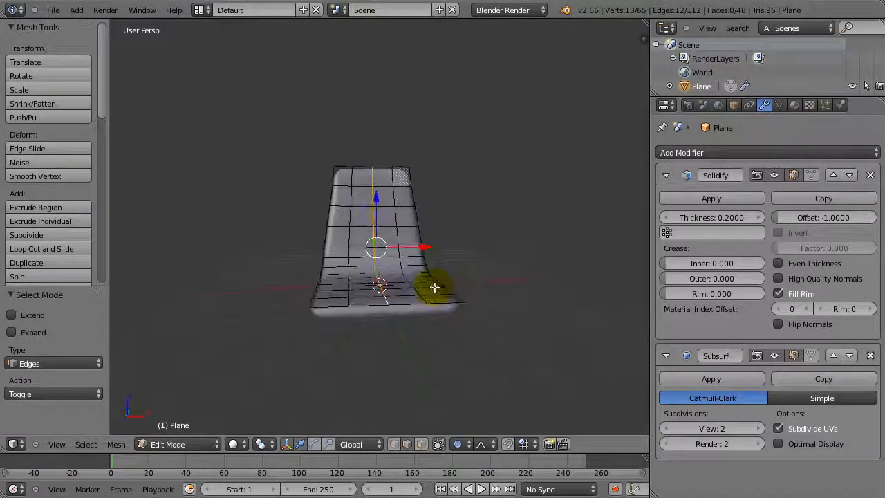
{"action": "key", "text": "g"}
{"action": "key", "text": "z"}
{"action": "left_click", "coordinate": [377, 204]}
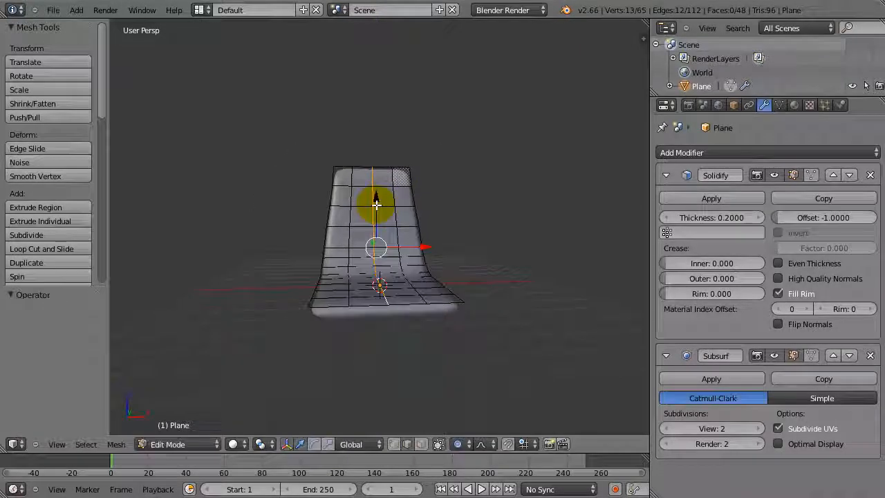
{"action": "key", "text": "g"}
{"action": "key", "text": "z"}
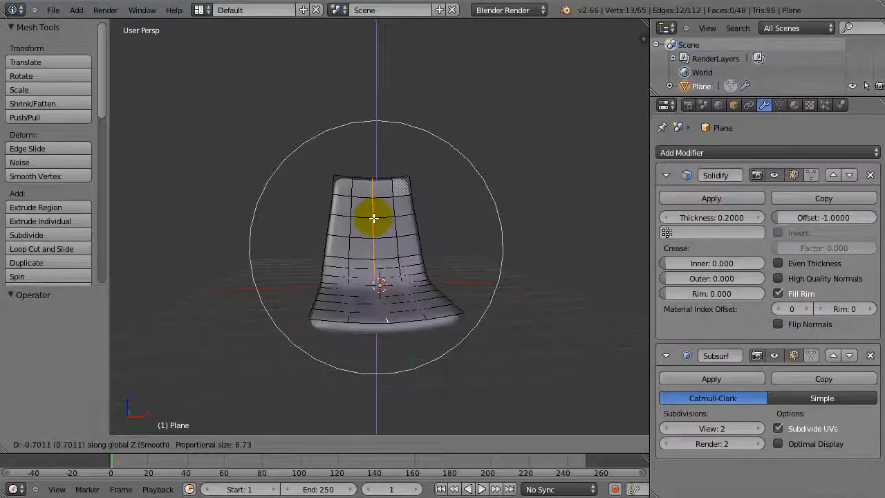
{"action": "scroll", "coordinate": [374, 213], "scroll_direction": "up", "scroll_amount": 3}
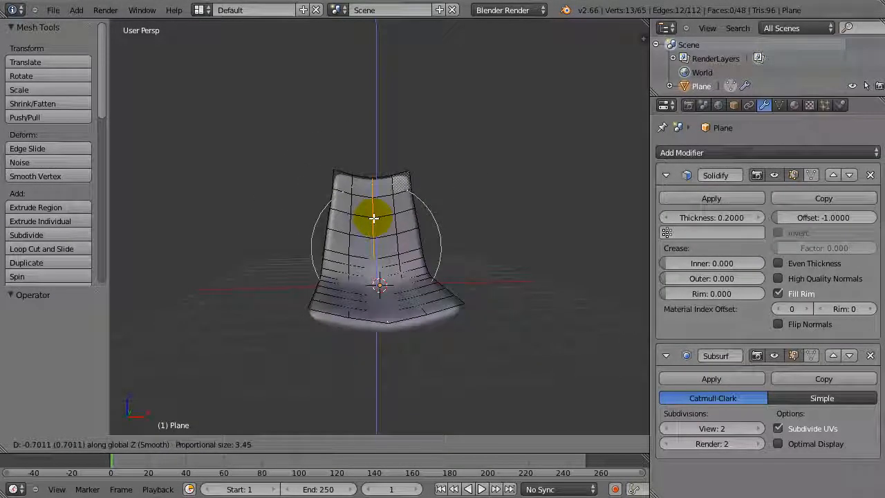
{"action": "scroll", "coordinate": [372, 217], "scroll_direction": "up", "scroll_amount": 3}
{"action": "left_click", "coordinate": [370, 215]}
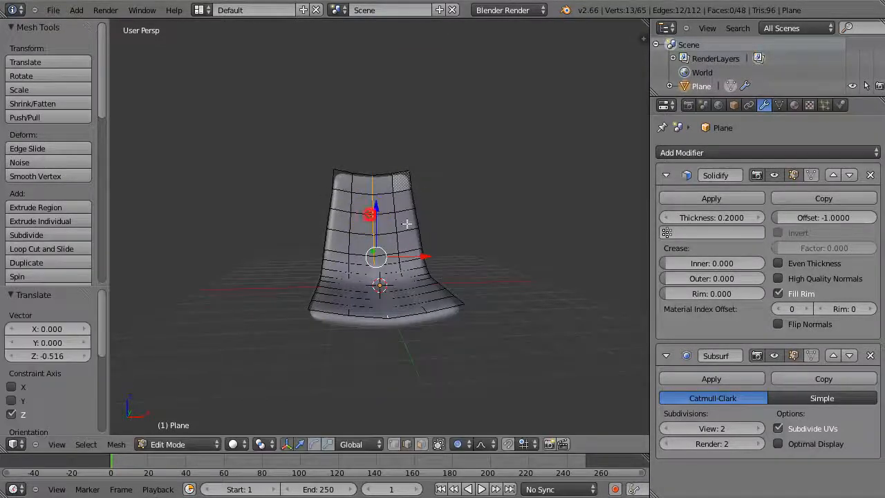
Set up a right orthographic wireframe view with proportional editing disabled and vertex select mode active
{"action": "key", "text": "KP_3"}
{"action": "key", "text": "KP_5"}
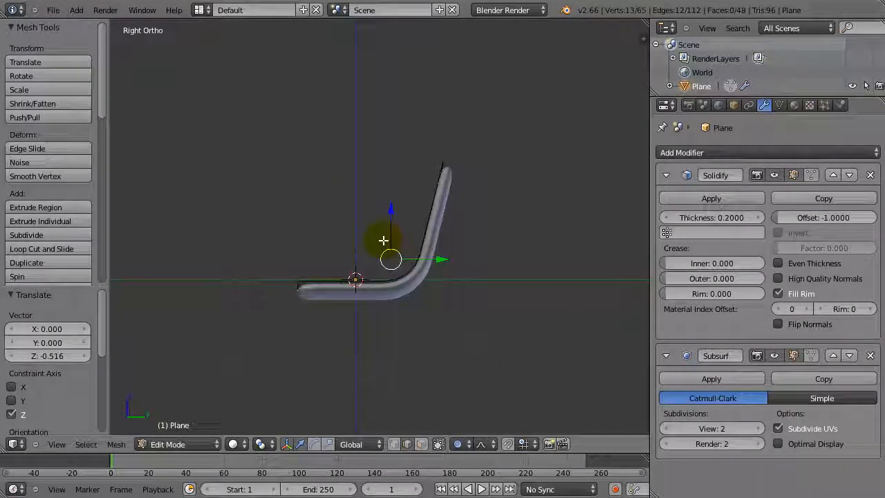
{"action": "scroll", "coordinate": [475, 273], "scroll_direction": "up", "scroll_amount": 4}
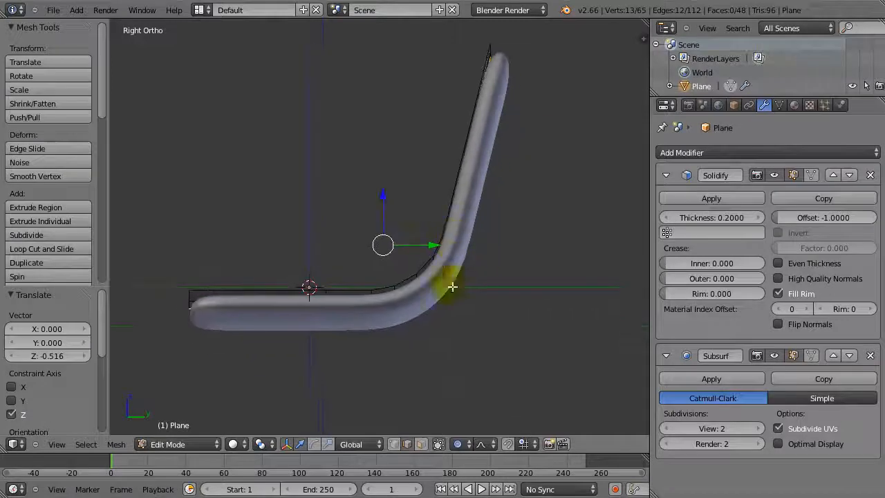
{"action": "left_click", "coordinate": [458, 444]}
{"action": "left_click", "coordinate": [469, 432]}
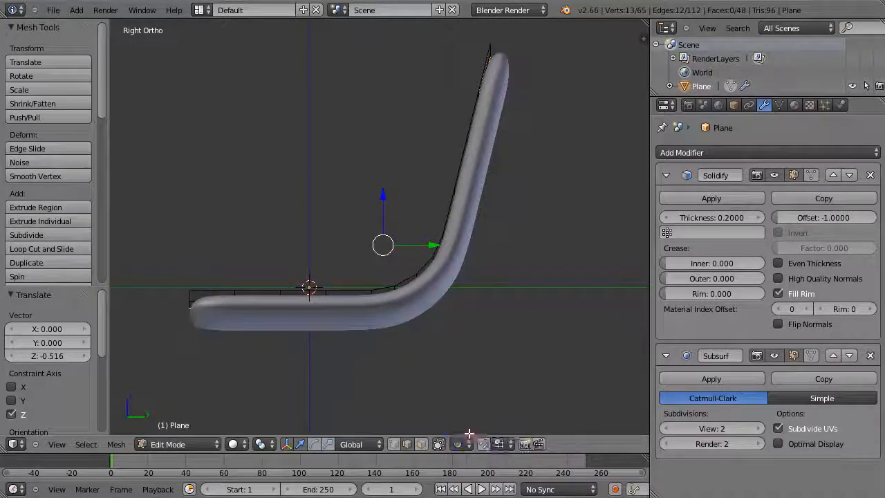
{"action": "key", "text": "z"}
{"action": "key", "text": "a"}
{"action": "key", "text": "ctrl+Tab"}
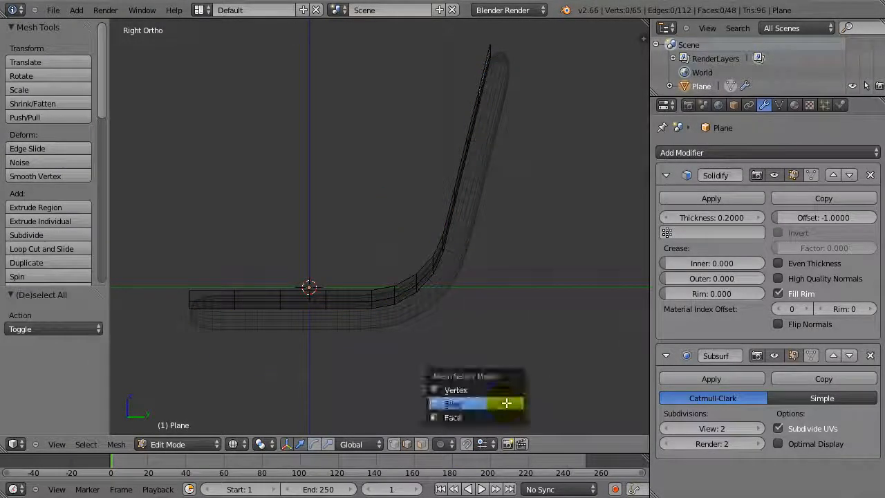
{"action": "key", "text": "1"}
Move the vertex row just above the bend in the backrest about -0.203 along Y
{"action": "middle_click_drag", "start_coordinate": [465, 238], "coordinate": [464, 275], "text": "shift"}
{"action": "key", "text": "b"}
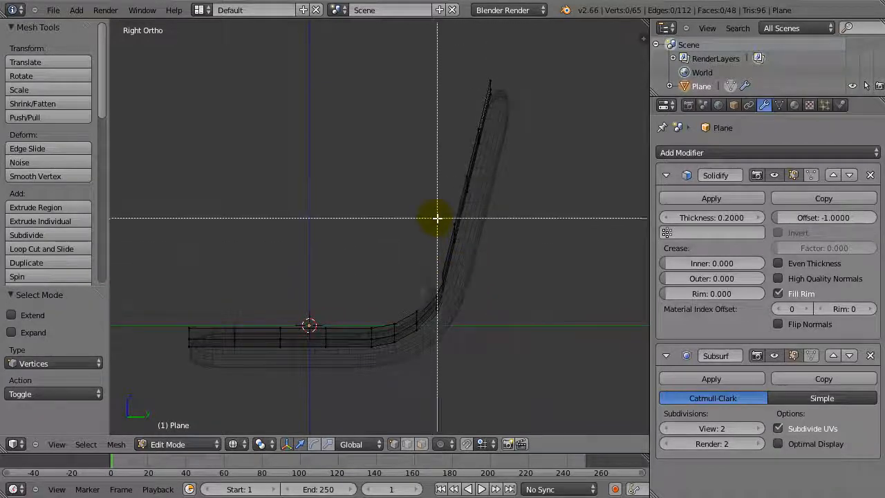
{"action": "left_click_drag", "start_coordinate": [439, 179], "coordinate": [484, 260]}
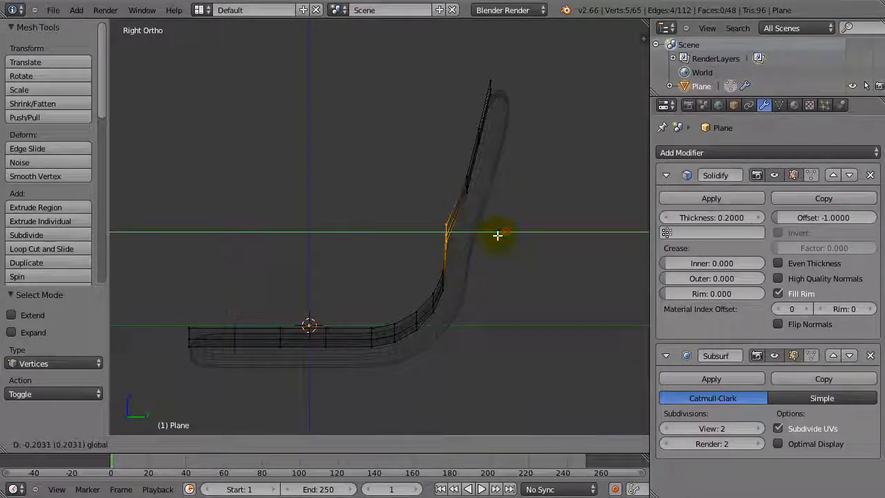
{"action": "left_click", "coordinate": [497, 235]}
{"action": "key", "text": "a"}
Move the vertex row halfway up the backrest about -0.203 along Y
{"action": "left_click_drag", "start_coordinate": [500, 206], "coordinate": [501, 206]}
{"action": "key", "text": "g"}
{"action": "key", "text": "z"}
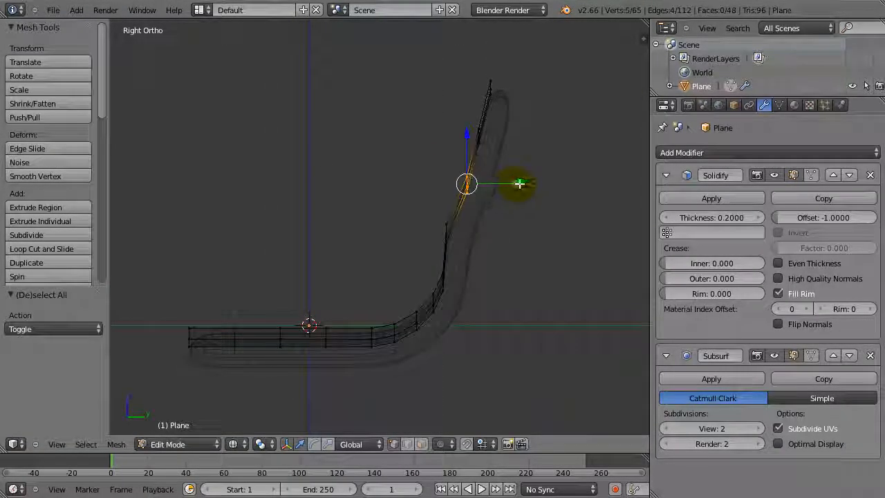
{"action": "key", "text": "y"}
{"action": "left_click", "coordinate": [513, 186]}
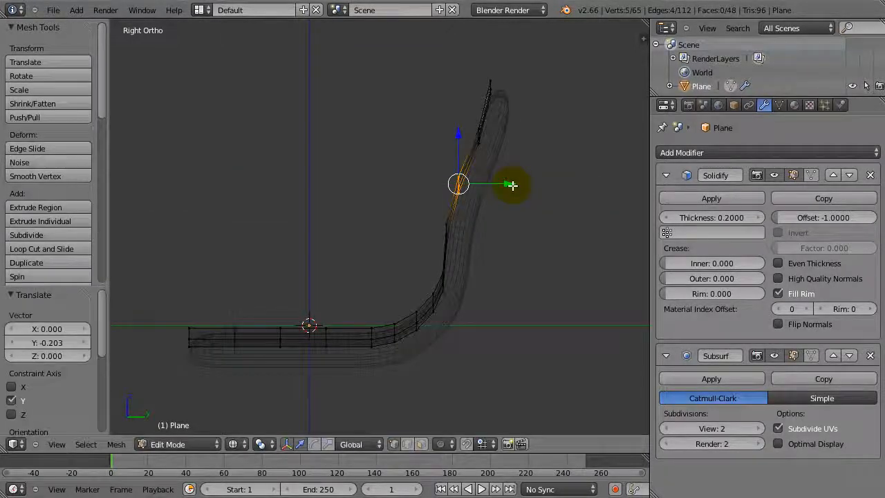
Move the backrest's topmost vertex row about -0.203 along Y
{"action": "key", "text": "a"}
{"action": "key", "text": "b"}
{"action": "left_click_drag", "start_coordinate": [477, 53], "coordinate": [544, 92]}
{"action": "key", "text": "g"}
{"action": "key", "text": "y"}
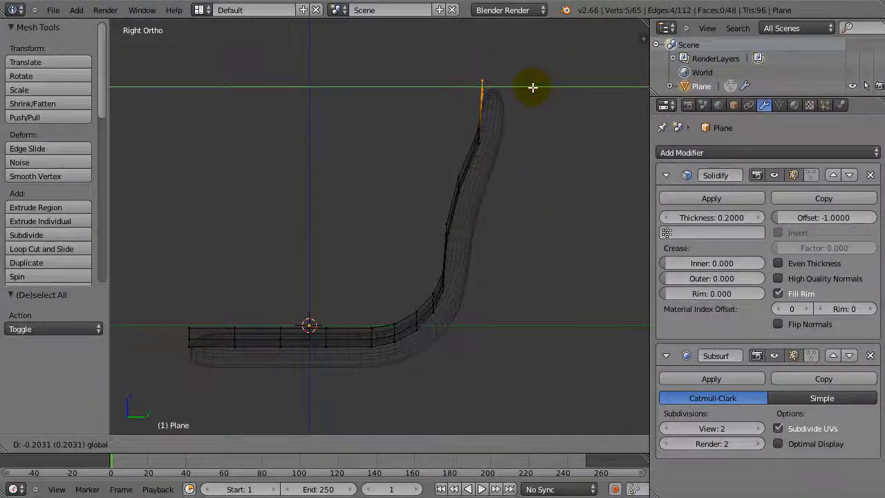
{"action": "left_click", "coordinate": [533, 88]}
{"action": "key", "text": "a"}
Lower the two middle crosswise vertex rows of the seat about 0.22 along Z
{"action": "middle_click_drag", "start_coordinate": [470, 307], "coordinate": [535, 201], "text": "shift"}
{"action": "key", "text": "b"}
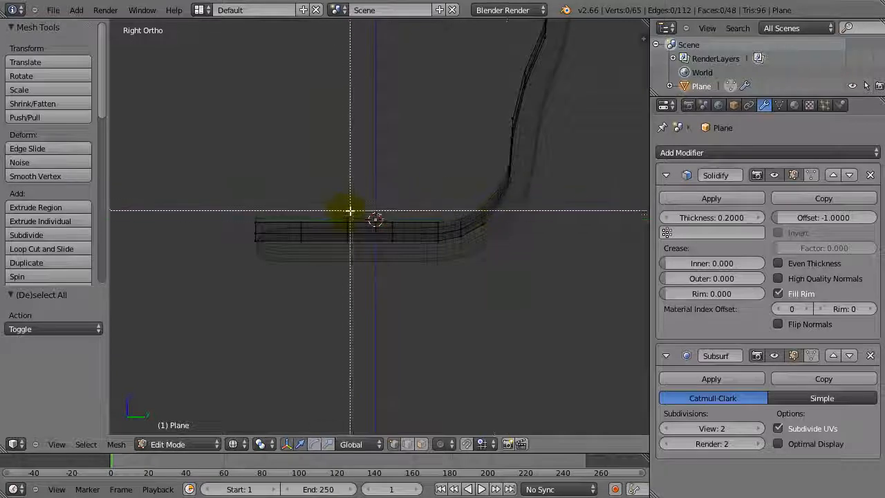
{"action": "left_click_drag", "start_coordinate": [350, 211], "coordinate": [409, 269]}
{"action": "key", "text": "g"}
{"action": "key", "text": "z"}
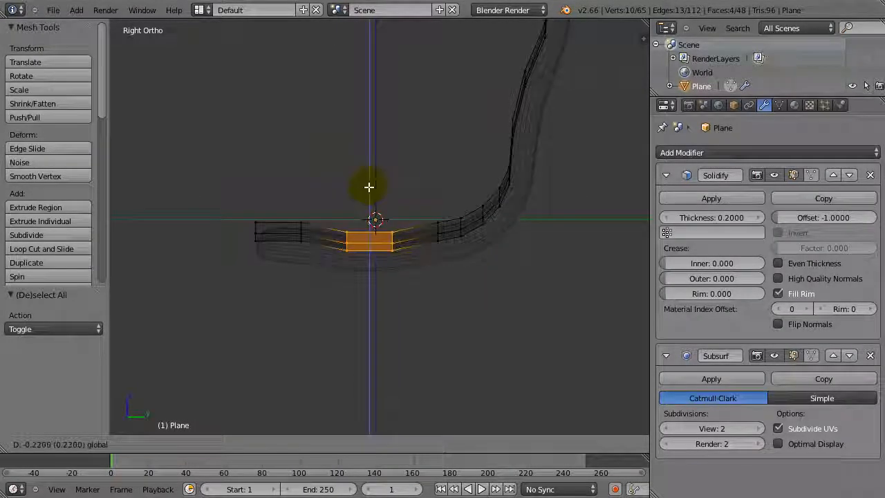
{"action": "left_click", "coordinate": [370, 187]}
{"action": "key", "text": "a"}
Raise the vertex row just behind the seat's front edge slightly along Z
{"action": "key", "text": "b"}
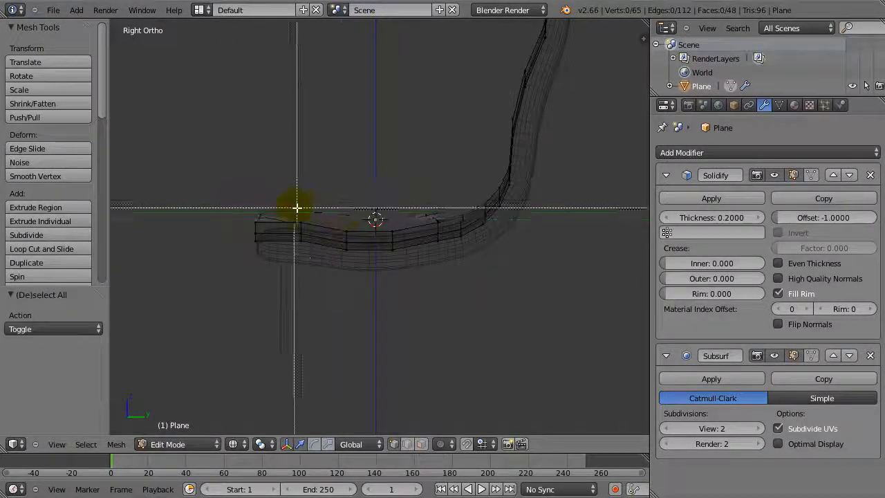
{"action": "left_click_drag", "start_coordinate": [297, 208], "coordinate": [300, 229]}
{"action": "key", "text": "g"}
{"action": "key", "text": "z"}
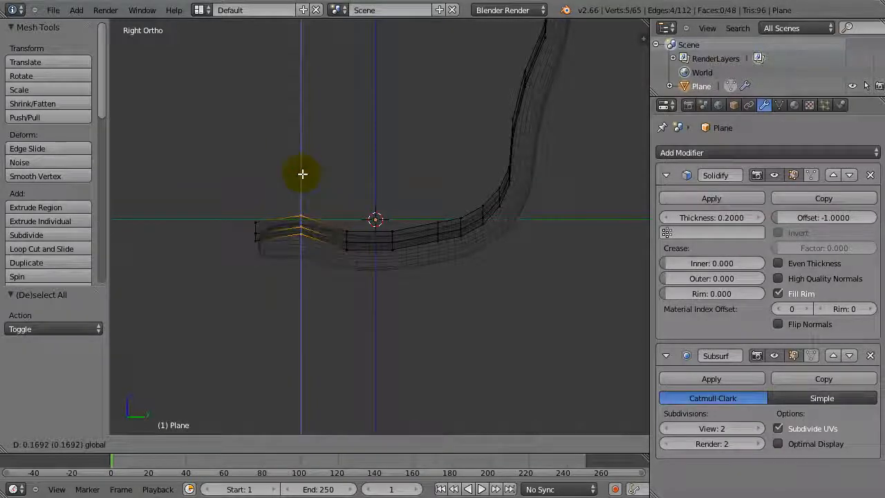
{"action": "left_click", "coordinate": [302, 175]}
{"action": "key", "text": "a"}
{"action": "key", "text": "ctrl+z"}
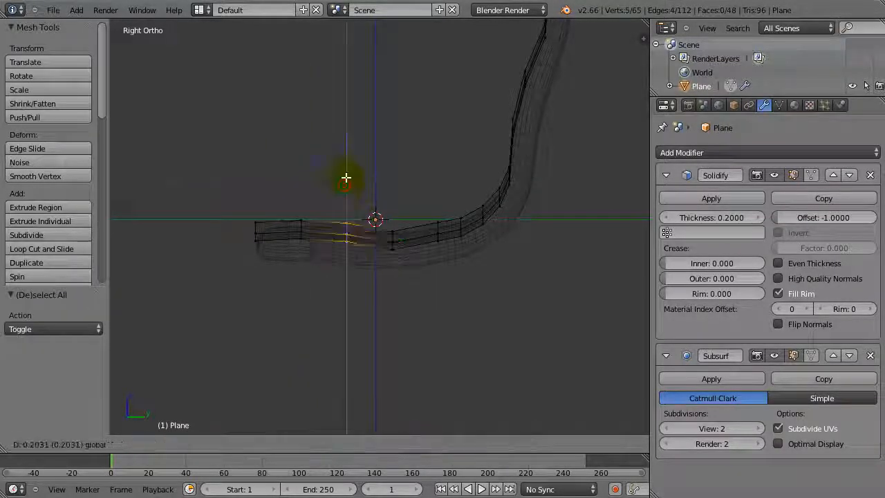
Raise the third crosswise vertex row from the seat's front about 0.203 along Z
{"action": "key", "text": "g"}
{"action": "key", "text": "z"}
{"action": "left_click", "coordinate": [347, 178]}
Lower the seat's rear vertex row, just in front of the bend, along Z to deepen the sitting area
{"action": "key", "text": "b"}
{"action": "left_click_drag", "start_coordinate": [415, 198], "coordinate": [439, 263]}
{"action": "key", "text": "g"}
{"action": "key", "text": "z"}
{"action": "left_click", "coordinate": [438, 194]}
{"action": "key", "text": "a"}
Lower the vertex row where the bend begins about 0.27 along Z
{"action": "key", "text": "b"}
{"action": "left_click_drag", "start_coordinate": [449, 207], "coordinate": [468, 249]}
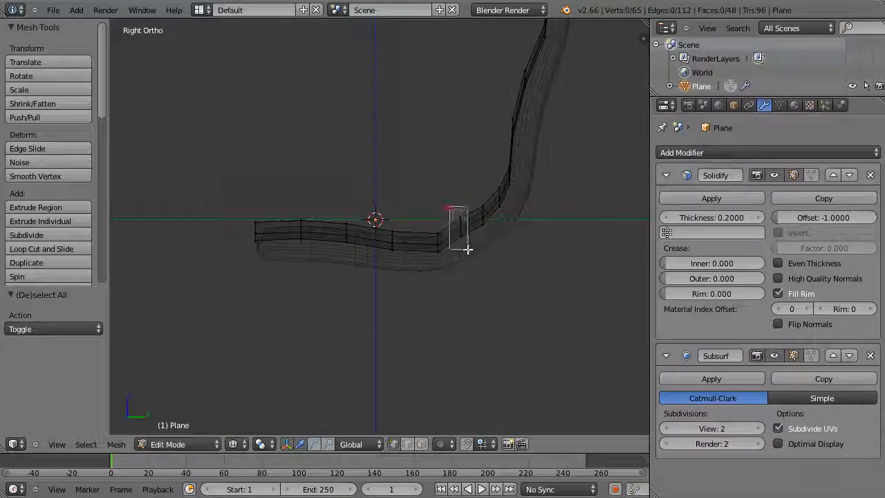
{"action": "key", "text": "g"}
{"action": "key", "text": "z"}
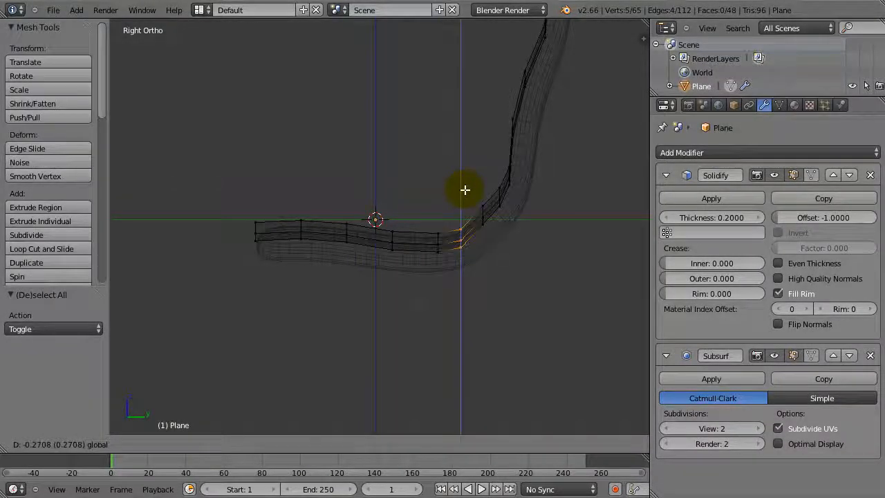
{"action": "key", "text": "a"}
Lower the next vertex row up the bend about 0.18 along Z
{"action": "key", "text": "b"}
{"action": "left_click_drag", "start_coordinate": [465, 189], "coordinate": [491, 235]}
{"action": "left_click_drag", "start_coordinate": [482, 168], "coordinate": [485, 173]}
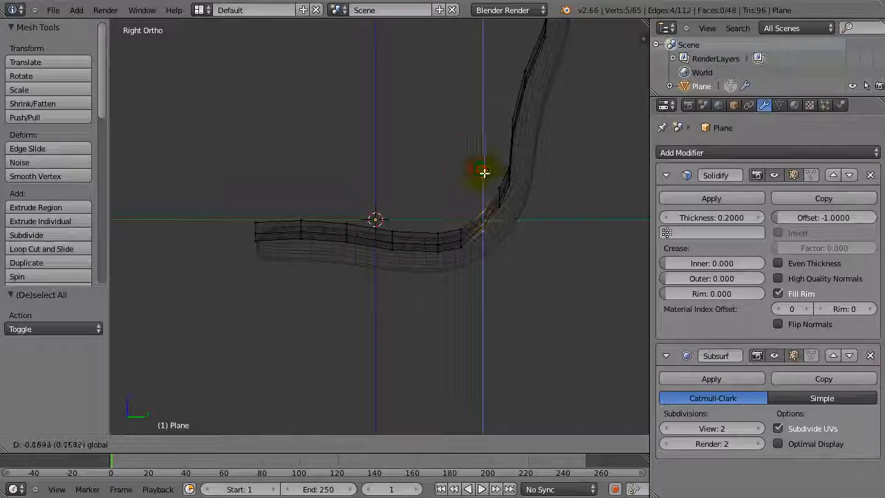
{"action": "left_click", "coordinate": [485, 174]}
{"action": "key", "text": "a"}
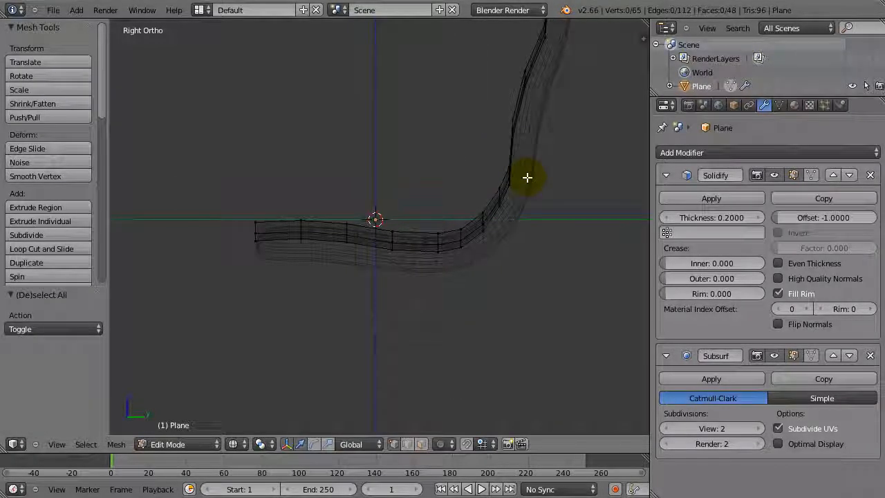
Raise the second crosswise vertex row from the seat's front about 0.135 along Z
{"action": "key", "text": "b"}
{"action": "left_click_drag", "start_coordinate": [281, 197], "coordinate": [322, 274]}
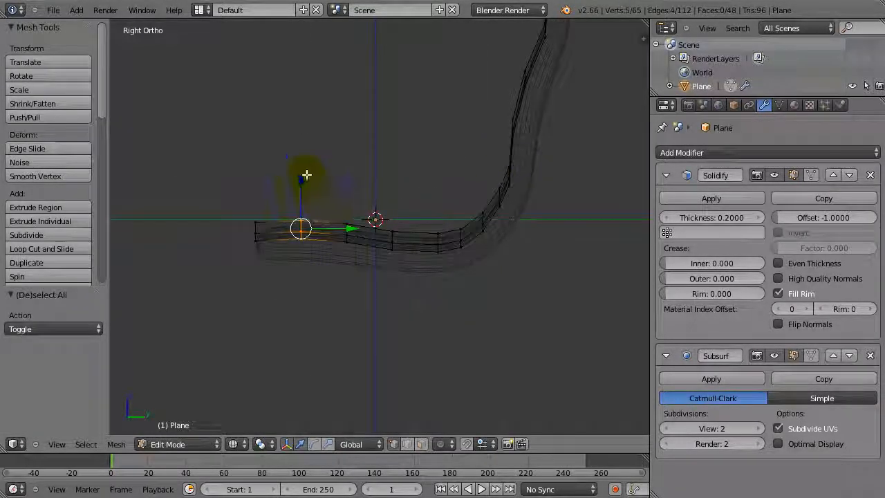
{"action": "left_click_drag", "start_coordinate": [307, 175], "coordinate": [301, 183]}
{"action": "left_click", "coordinate": [301, 178]}
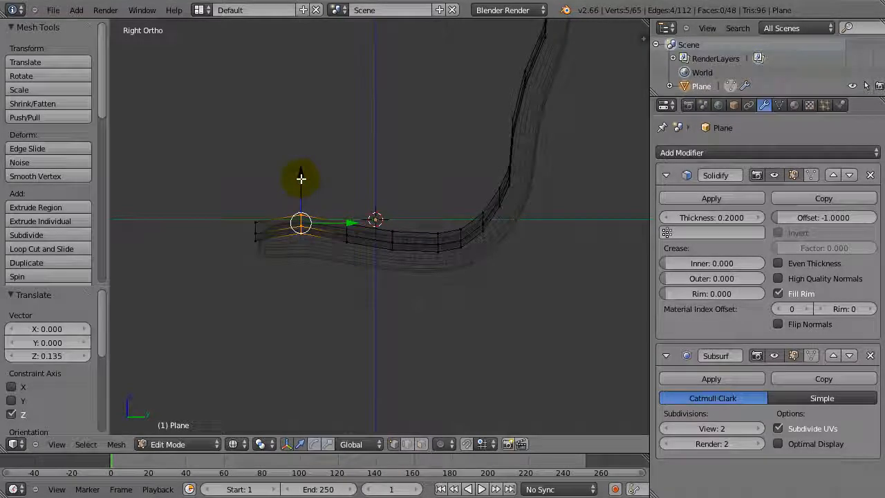
{"action": "key", "text": "a"}
Raise the third crosswise vertex row from the seat's front about 0.169 along Z
{"action": "left_click_drag", "start_coordinate": [337, 223], "coordinate": [338, 225]}
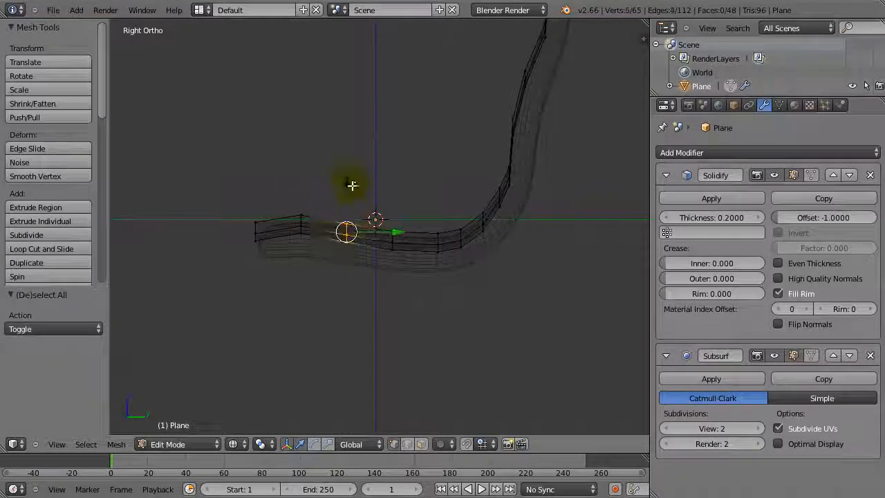
{"action": "left_click_drag", "start_coordinate": [352, 183], "coordinate": [349, 174]}
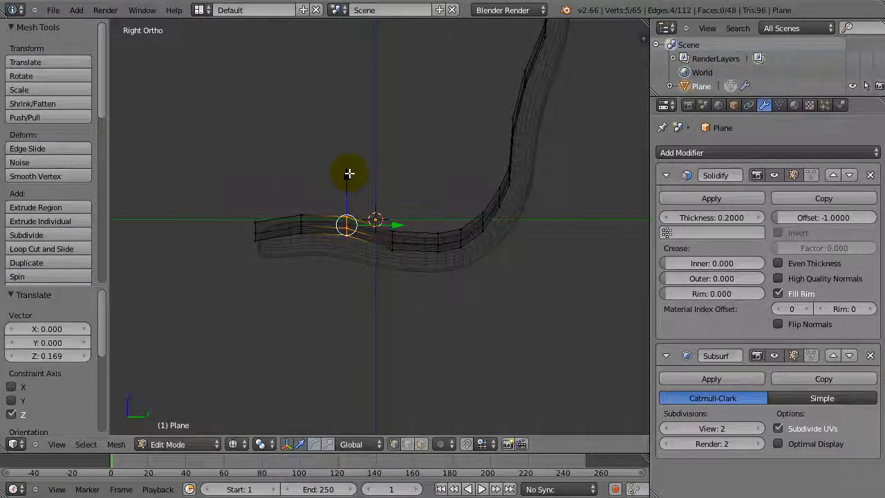
{"action": "key", "text": "a"}
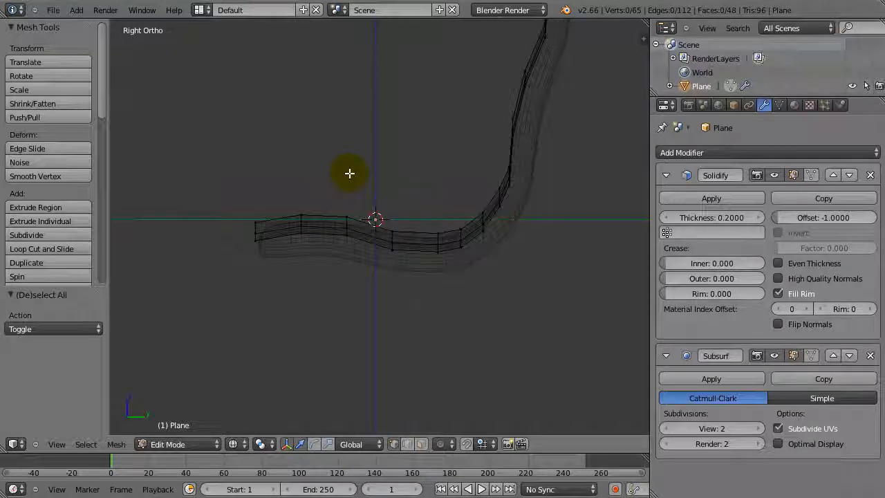
Switch the chair shell to solid shading and return to Object Mode
{"action": "mouse_move", "coordinate": [350, 173]}
{"action": "middle_mouse_down"}
{"action": "mouse_move", "coordinate": [361, 174]}
{"action": "mouse_move", "coordinate": [401, 228]}
{"action": "mouse_move", "coordinate": [467, 183]}
{"action": "mouse_move", "coordinate": [476, 220]}
{"action": "middle_mouse_up"}
{"action": "key", "text": "z"}
{"action": "key", "text": "Tab"}
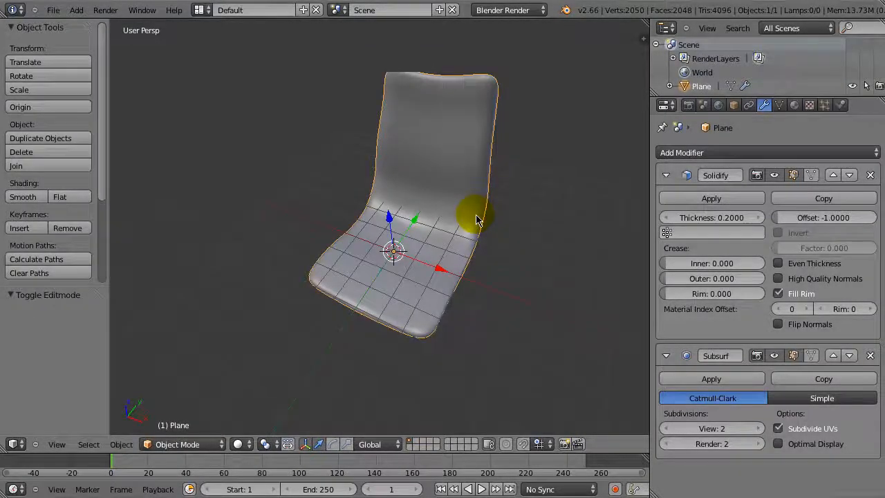
Add a new plane mesh at the 3D cursor in top orthographic view and enter Edit Mode on it
{"action": "key", "text": "KP_7"}
{"action": "key", "text": "KP_5"}
{"action": "key", "text": "shift+a"}
{"action": "mouse_move", "coordinate": [411, 289]}
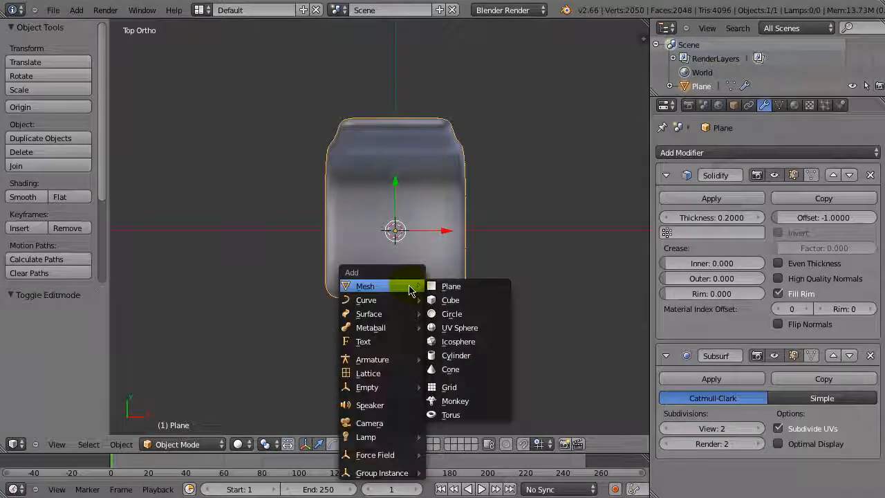
{"action": "left_click", "coordinate": [458, 284]}
{"action": "key", "text": "Tab"}
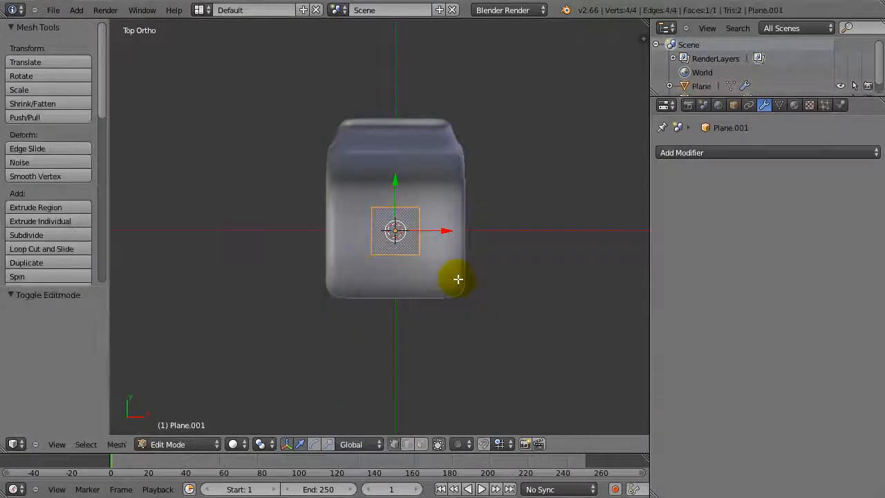
Scale the new plane by about 0.398 and place it beside the seat, about 3.422 along X
{"action": "key", "text": "s"}
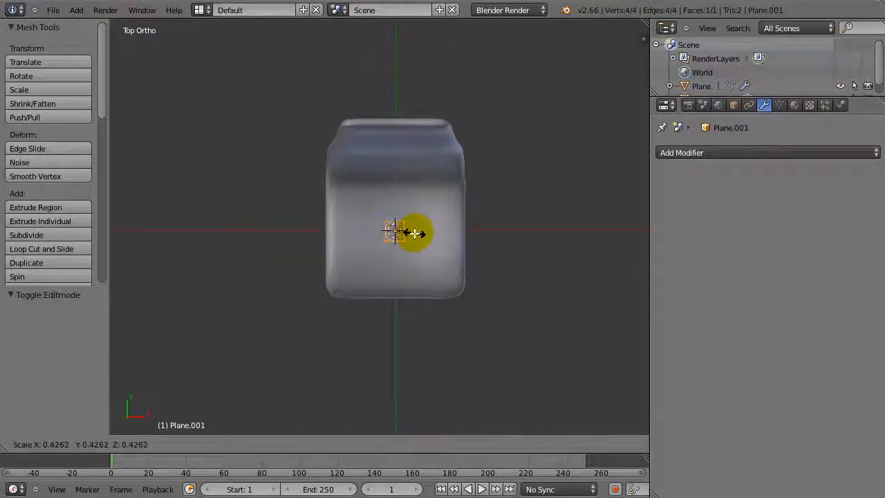
{"action": "left_click", "coordinate": [409, 232]}
{"action": "key", "text": "g"}
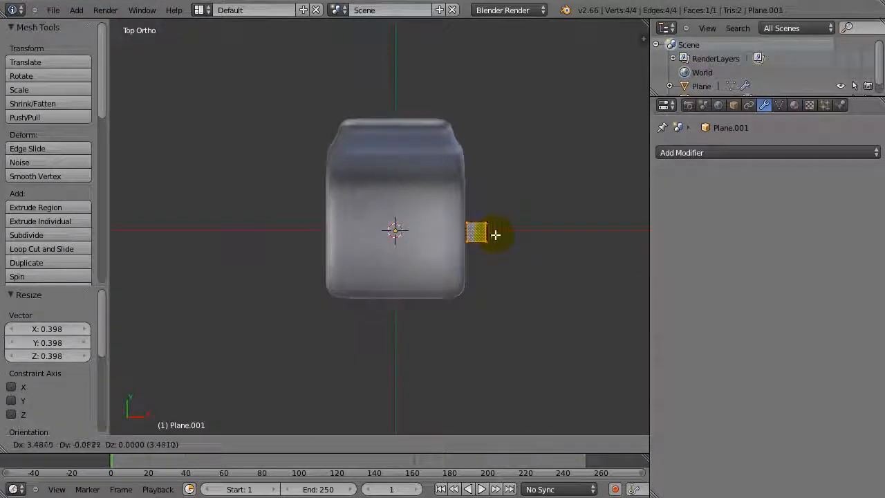
{"action": "left_click", "coordinate": [495, 236]}
Shift the small plane slightly along positive Y and scale it by about 0.818, keeping it close beside the seat's edge
{"action": "middle_click_drag", "start_coordinate": [495, 236], "coordinate": [381, 274], "text": "shift"}
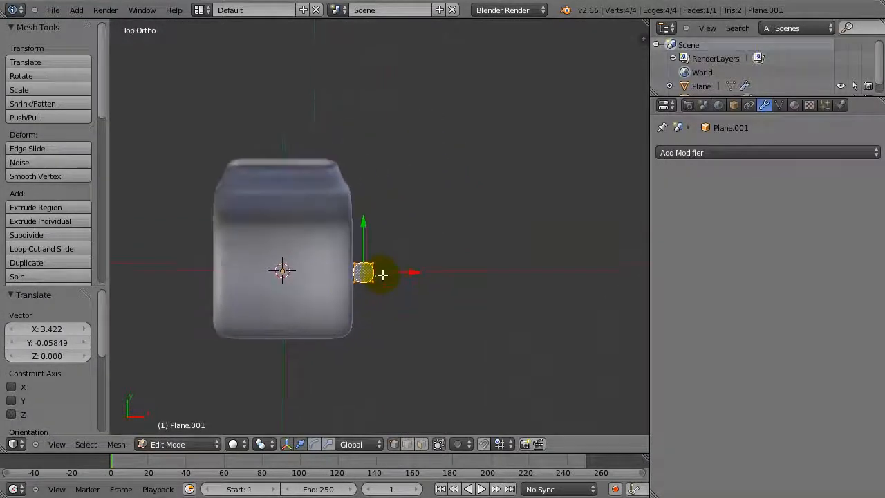
{"action": "scroll", "coordinate": [406, 256], "scroll_direction": "up", "scroll_amount": 3}
{"action": "key", "text": "g"}
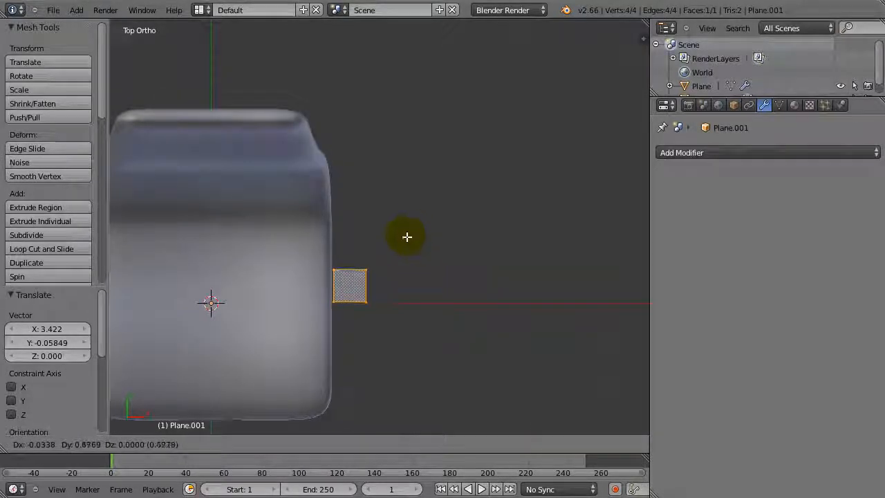
{"action": "left_click", "coordinate": [405, 235]}
{"action": "left_click", "coordinate": [396, 242]}
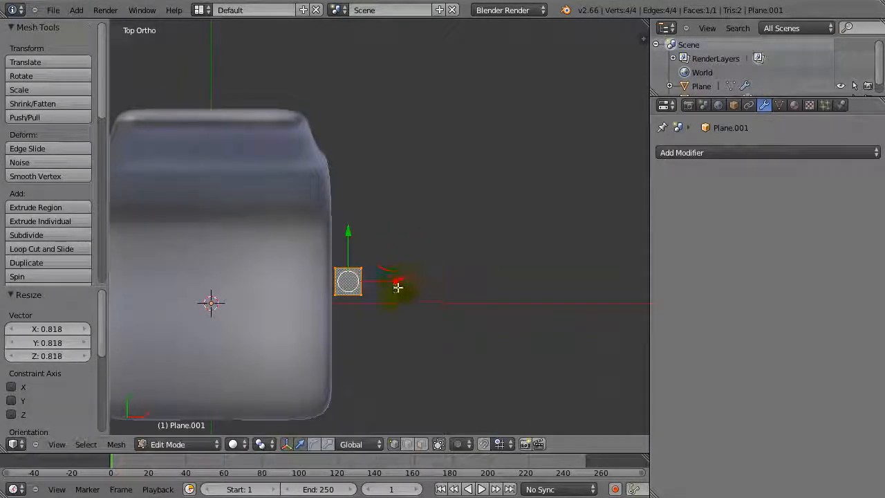
{"action": "left_click_drag", "start_coordinate": [397, 286], "coordinate": [392, 281]}
In wireframe, stretch the small plane's front edge along negative Y to near the front of the seat
{"action": "middle_click_drag", "start_coordinate": [391, 281], "coordinate": [441, 228], "text": "shift"}
{"action": "scroll", "coordinate": [440, 227], "scroll_direction": "up", "scroll_amount": 1}
{"action": "key", "text": "a"}
{"action": "key", "text": "b"}
{"action": "key", "text": "Escape"}
{"action": "key", "text": "z"}
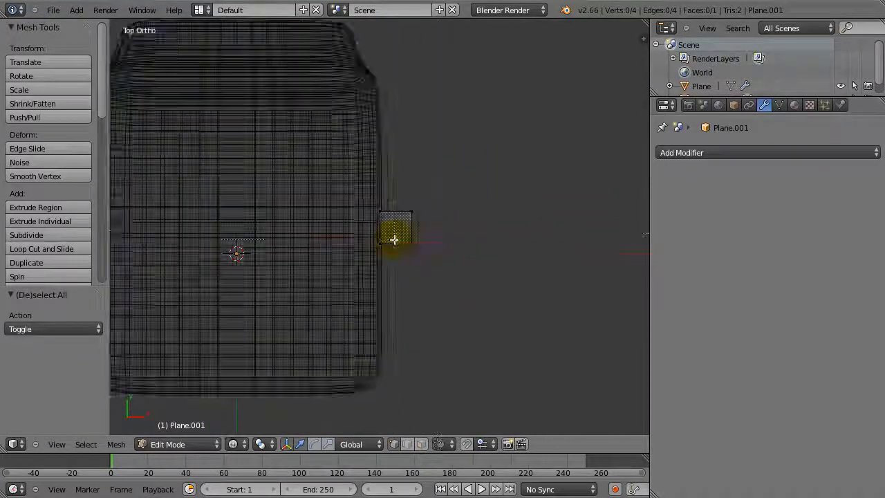
{"action": "key", "text": "b"}
{"action": "left_click_drag", "start_coordinate": [345, 230], "coordinate": [443, 264]}
{"action": "left_click_drag", "start_coordinate": [395, 194], "coordinate": [391, 329]}
Stretch the strip's rear edge along positive Y to the chair's back
{"action": "key", "text": "a"}
{"action": "key", "text": "b"}
{"action": "left_click_drag", "start_coordinate": [347, 172], "coordinate": [435, 229]}
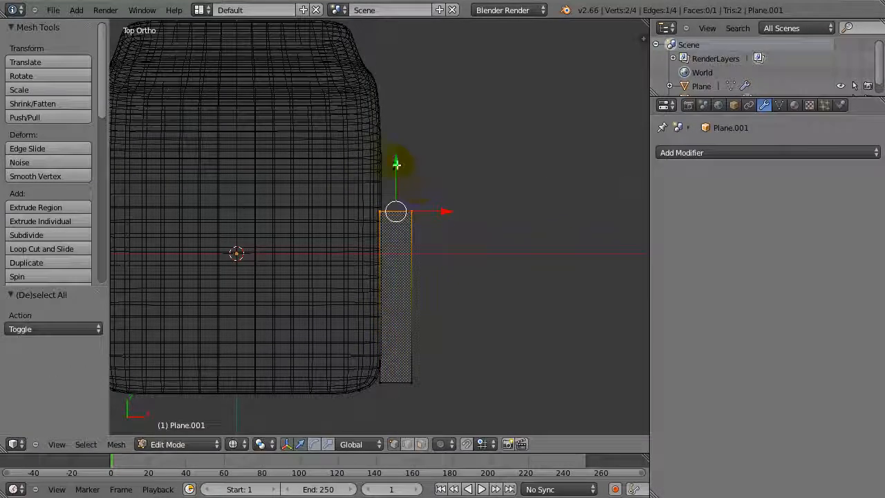
{"action": "left_click_drag", "start_coordinate": [395, 164], "coordinate": [408, 27]}
{"action": "key", "text": "a"}
Raise the whole strip about 1.52 along Z to armrest height in the right side view
{"action": "middle_click_drag", "start_coordinate": [459, 168], "coordinate": [444, 184]}
{"action": "key", "text": "KP_3"}
{"action": "key", "text": "b"}
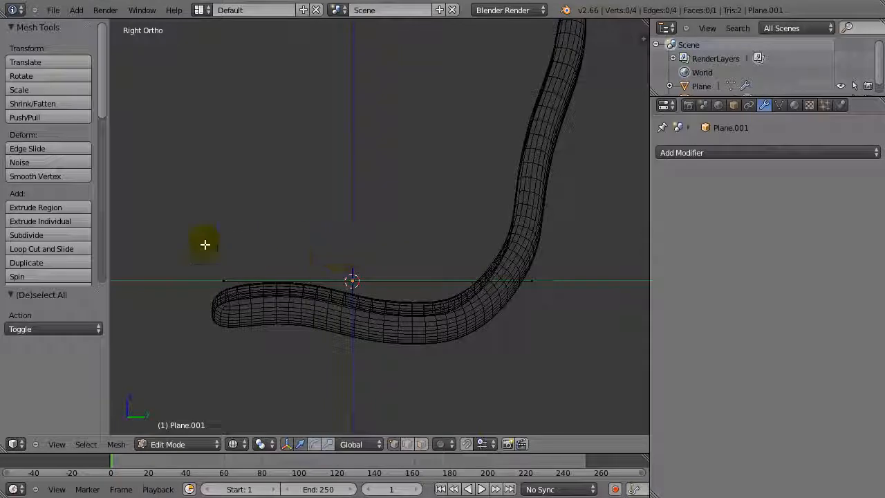
{"action": "left_click_drag", "start_coordinate": [205, 243], "coordinate": [536, 308]}
{"action": "key", "text": "g"}
{"action": "key", "text": "z"}
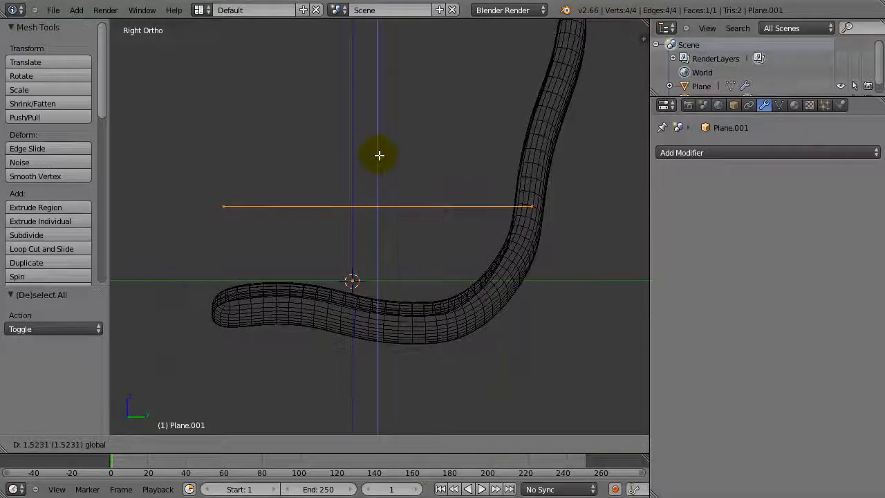
{"action": "left_click", "coordinate": [379, 154]}
{"action": "key", "text": "a"}
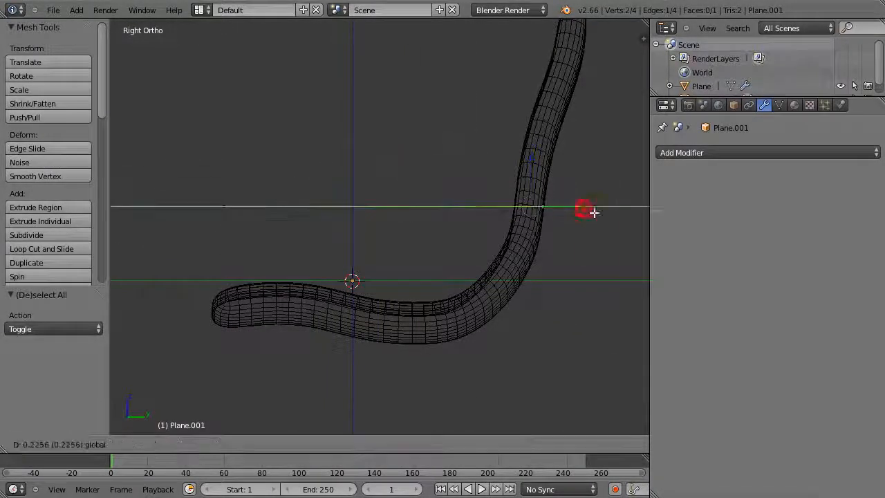
In edge select mode, extrude the armrest strip's front edge about -2.985 along Z to form the front leg
{"action": "middle_click_drag", "start_coordinate": [595, 211], "coordinate": [323, 248]}
{"action": "key", "text": "ctrl+Tab"}
{"action": "left_click", "coordinate": [270, 263]}
{"action": "right_click", "coordinate": [246, 224]}
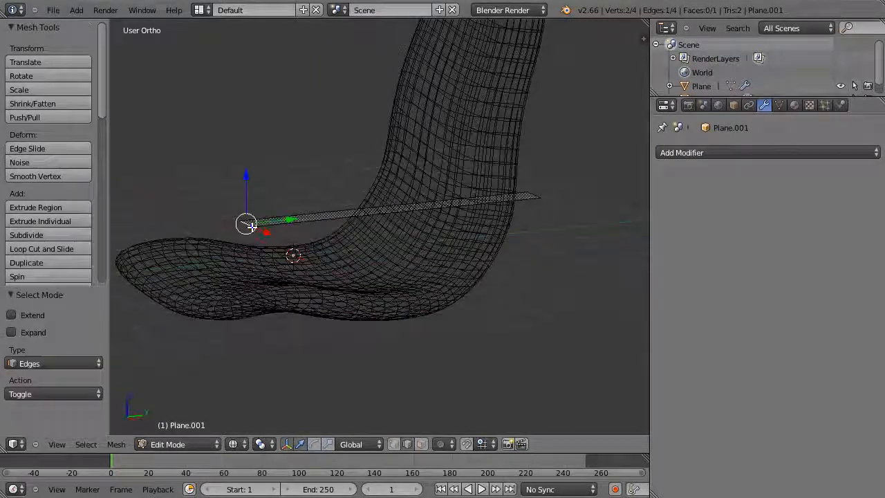
{"action": "key", "text": "e"}
{"action": "key", "text": "z"}
{"action": "left_click", "coordinate": [267, 370]}
Lower the front leg's bottom edge another 0.751 or so along Z
{"action": "key", "text": "KP_3"}
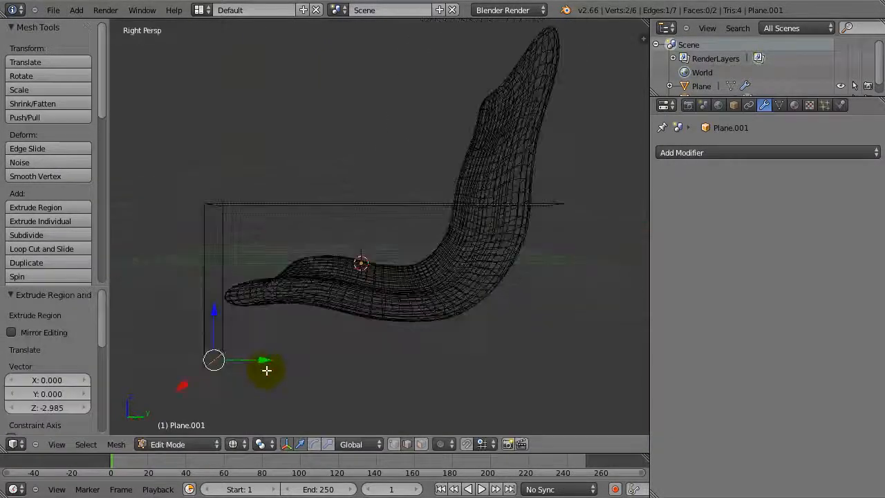
{"action": "scroll", "coordinate": [413, 293], "scroll_direction": "down", "scroll_amount": 5}
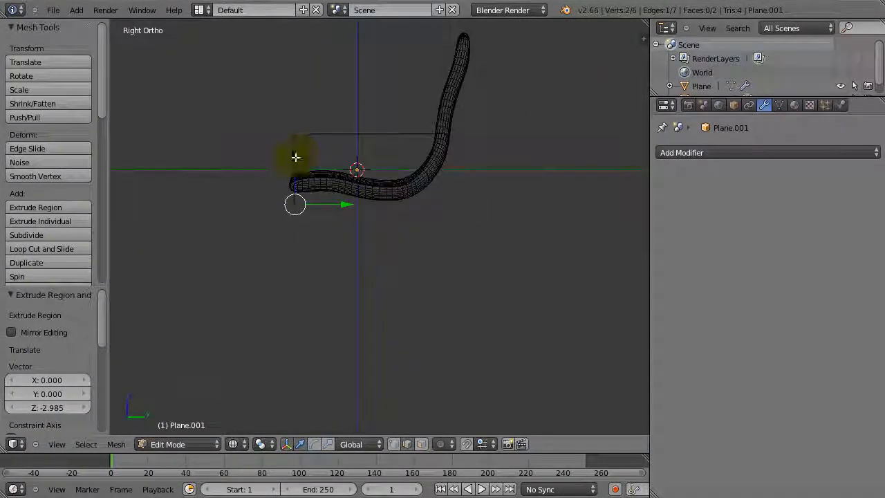
{"action": "key", "text": "g"}
{"action": "key", "text": "z"}
{"action": "left_click", "coordinate": [293, 219]}
{"action": "scroll", "coordinate": [285, 241], "scroll_direction": "up", "scroll_amount": 2}
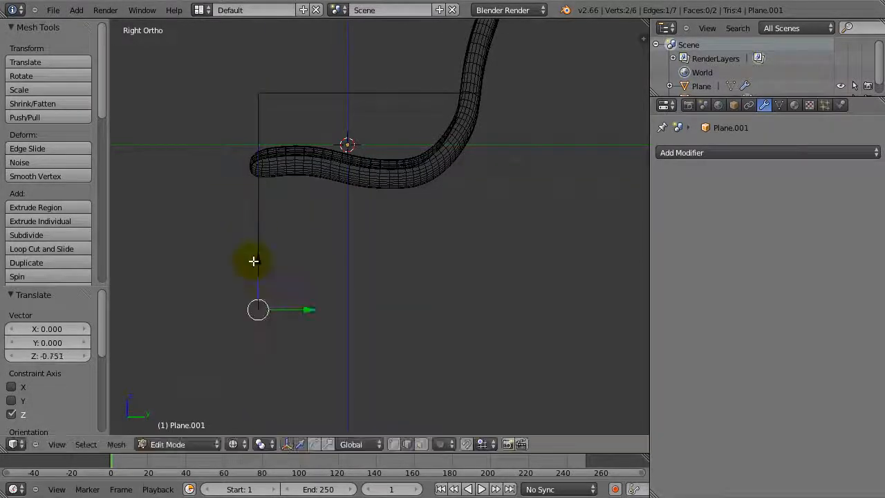
Extrude the leg's bottom edge about 6.428 along Y to form the floor runner, using solid shading
{"action": "mouse_move", "coordinate": [253, 259]}
{"action": "middle_mouse_down"}
{"action": "mouse_move", "coordinate": [312, 300]}
{"action": "mouse_move", "coordinate": [375, 310]}
{"action": "mouse_move", "coordinate": [322, 304]}
{"action": "middle_mouse_up"}
{"action": "key", "text": "z"}
{"action": "key", "text": "e"}
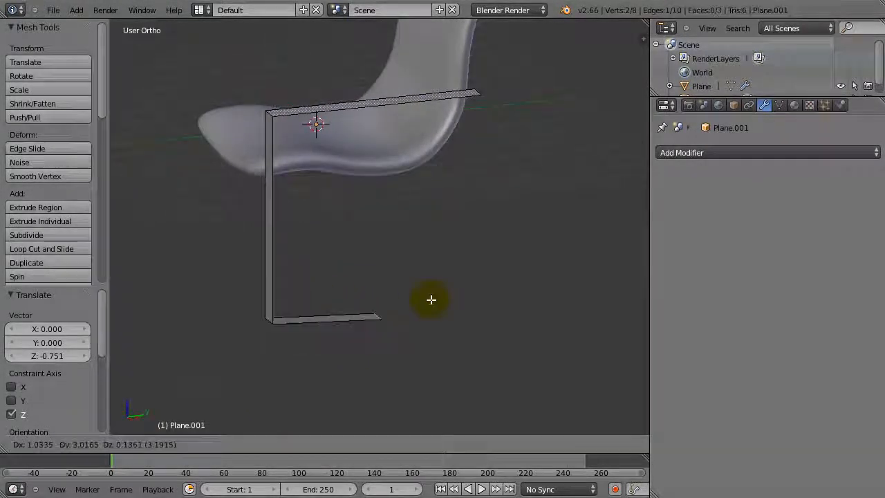
{"action": "key", "text": "y"}
{"action": "left_click", "coordinate": [530, 289]}
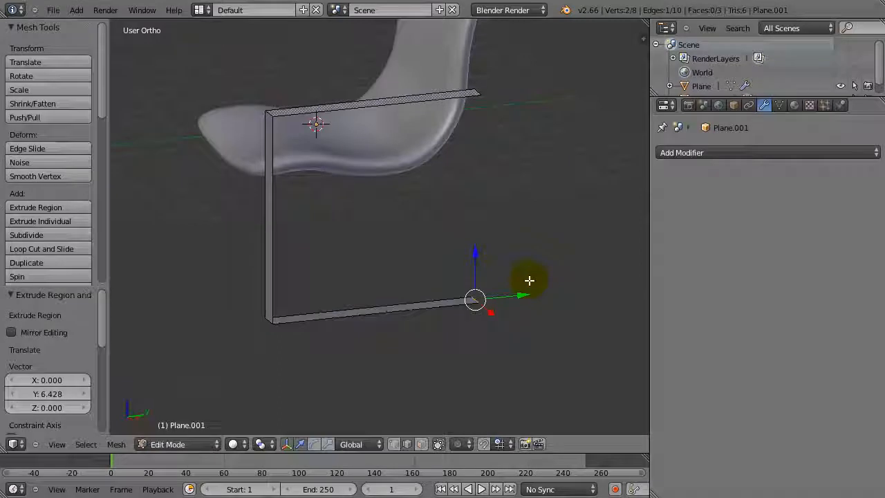
Move the floor runner's rear edge about -0.69 along Y
{"action": "key", "text": "KP_3"}
{"action": "key", "text": "g"}
{"action": "key", "text": "y"}
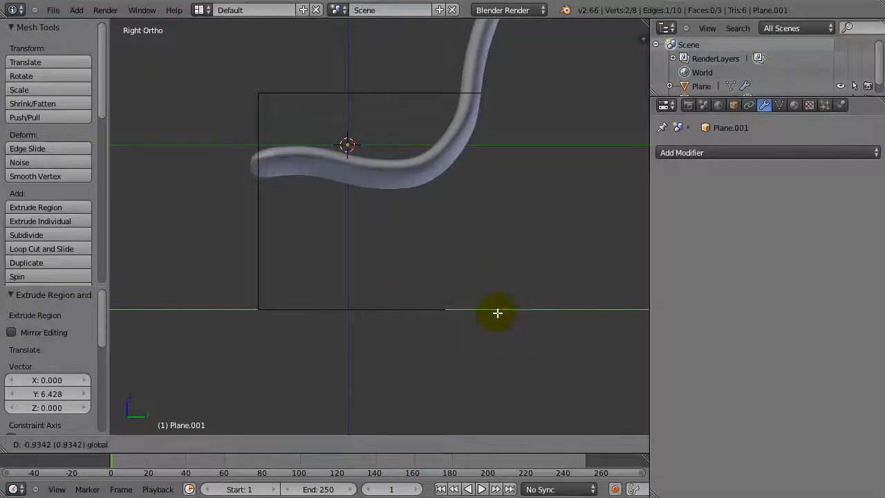
{"action": "left_click", "coordinate": [505, 313]}
Bevel the side frame's two front corner edges with 4 segments and an offset of about 0.74
{"action": "middle_click_drag", "start_coordinate": [505, 314], "coordinate": [482, 239]}
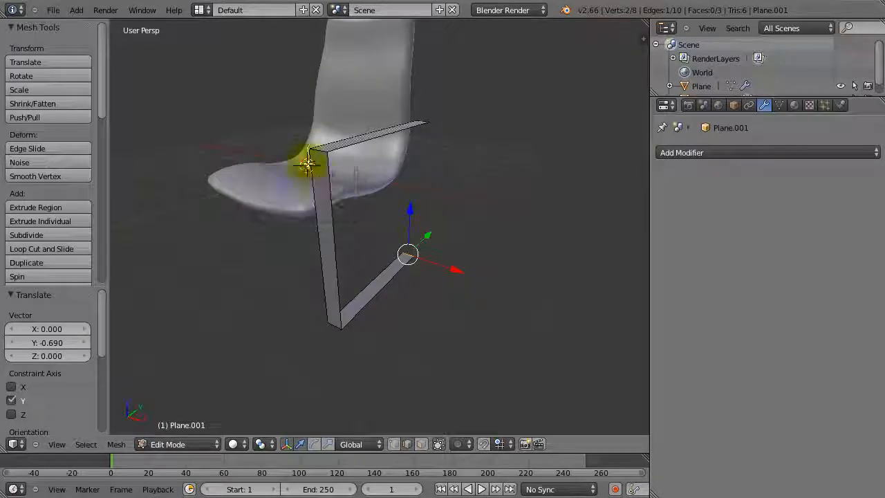
{"action": "middle_click_drag", "start_coordinate": [308, 164], "coordinate": [324, 271]}
{"action": "right_click", "coordinate": [324, 271], "text": "shift"}
{"action": "middle_click_drag", "start_coordinate": [365, 215], "coordinate": [355, 311]}
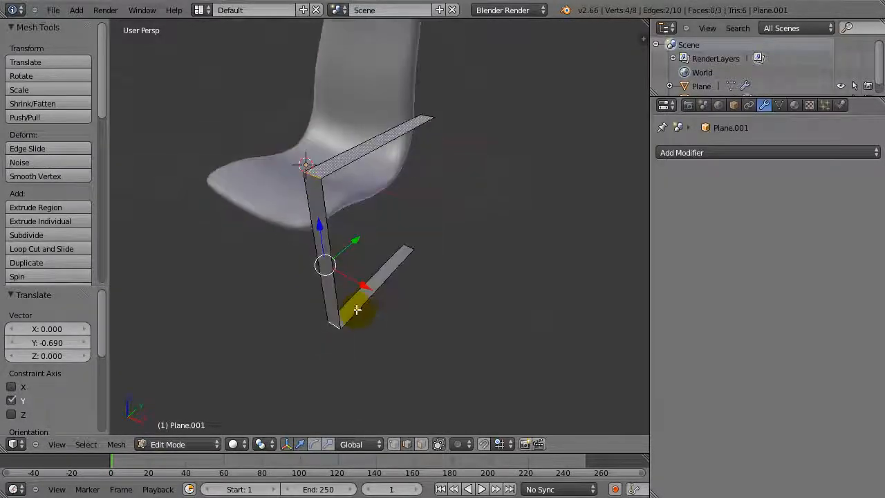
{"action": "key", "text": "ctrl+b"}
{"action": "scroll", "coordinate": [391, 276], "scroll_direction": "up", "scroll_amount": 2}
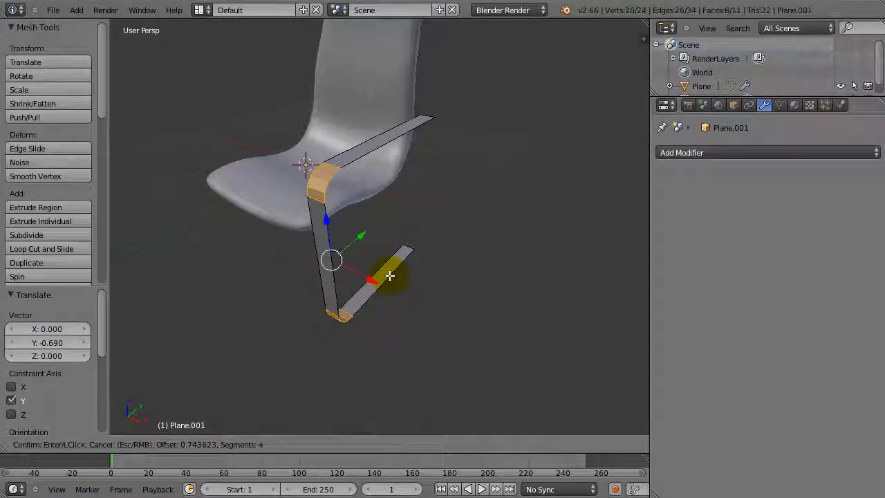
{"action": "scroll", "coordinate": [391, 276], "scroll_direction": "up", "scroll_amount": 1}
{"action": "left_click", "coordinate": [394, 269]}
{"action": "middle_click_drag", "start_coordinate": [394, 270], "coordinate": [415, 261]}
{"action": "key", "text": "a"}
{"action": "key", "text": "Tab"}
Thicken the side frame with a Solidify modifier, adjust its thickness, and apply it
{"action": "left_click", "coordinate": [681, 153]}
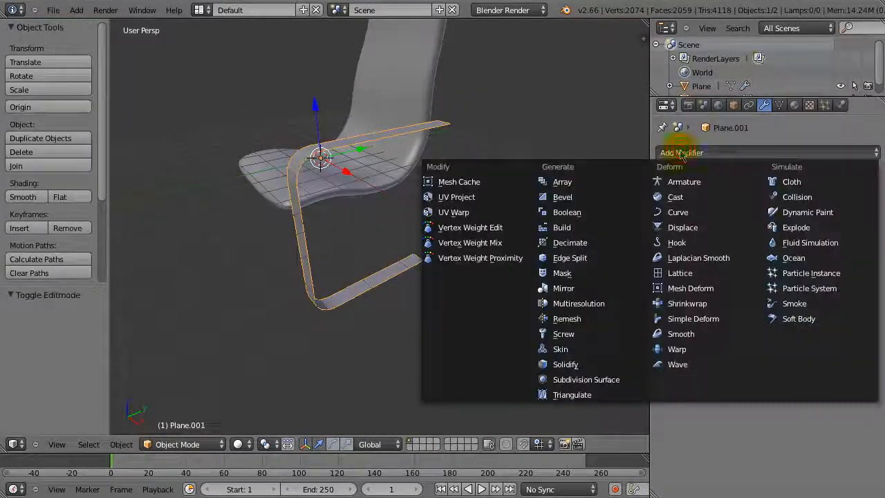
{"action": "left_click", "coordinate": [607, 360]}
{"action": "mouse_move", "coordinate": [731, 217]}
{"action": "left_mouse_down"}
{"action": "mouse_move", "coordinate": [722, 224]}
{"action": "mouse_move", "coordinate": [749, 236]}
{"action": "mouse_move", "coordinate": [732, 219]}
{"action": "left_mouse_up"}
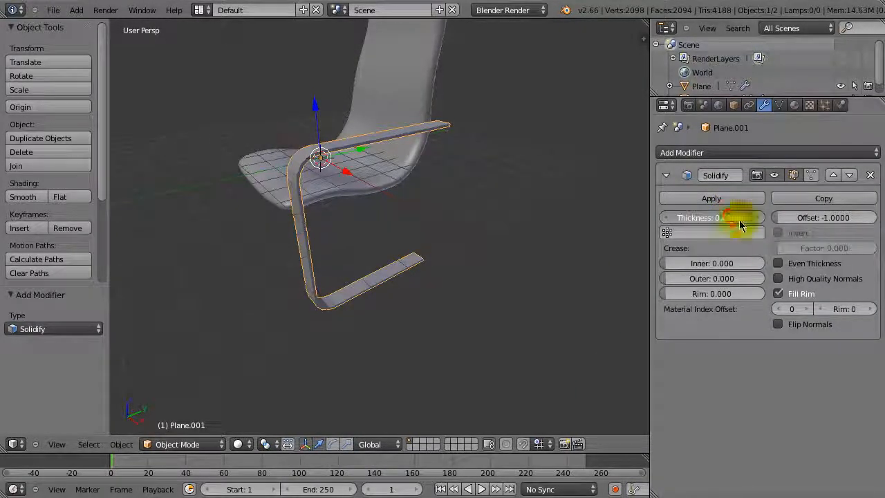
{"action": "left_click", "coordinate": [696, 198]}
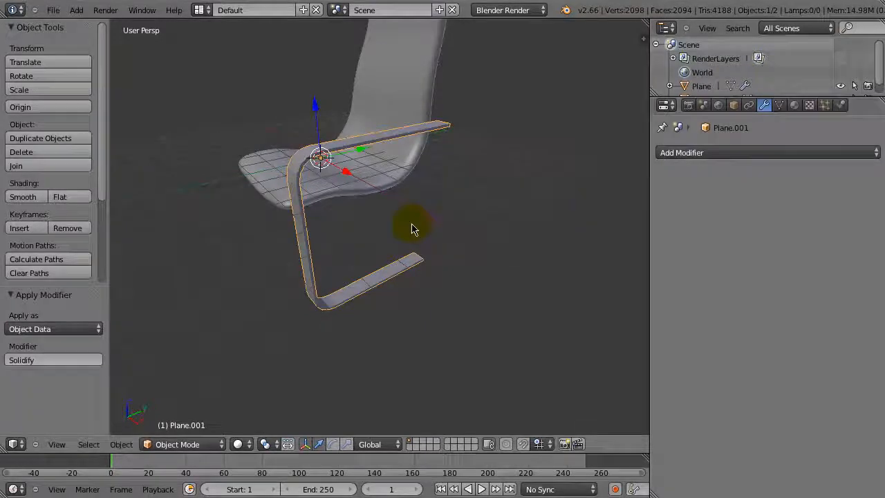
Shade the side frame smooth and add an Edge Split modifier to it
{"action": "middle_click_drag", "start_coordinate": [413, 229], "coordinate": [481, 221]}
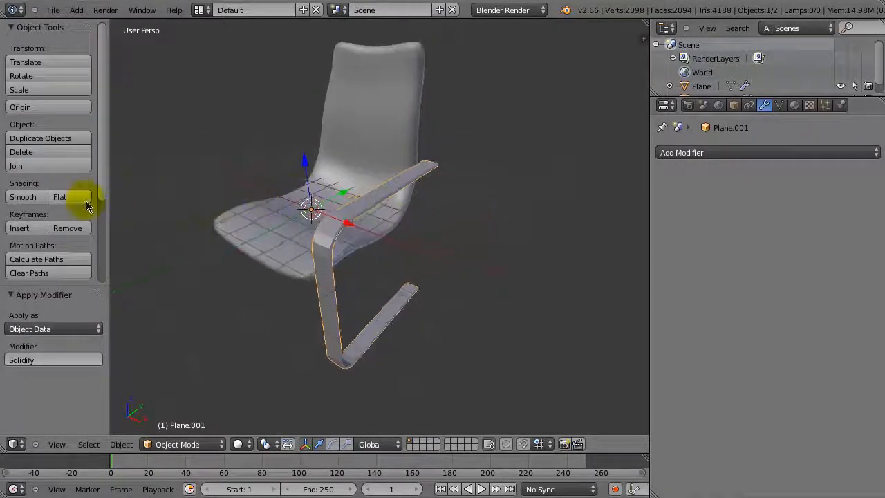
{"action": "left_click", "coordinate": [33, 199]}
{"action": "left_click", "coordinate": [813, 153]}
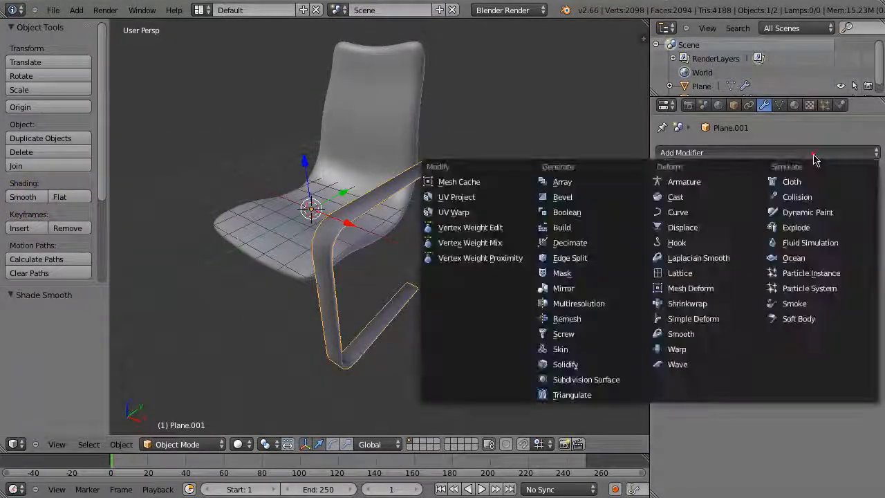
{"action": "left_click", "coordinate": [598, 261]}
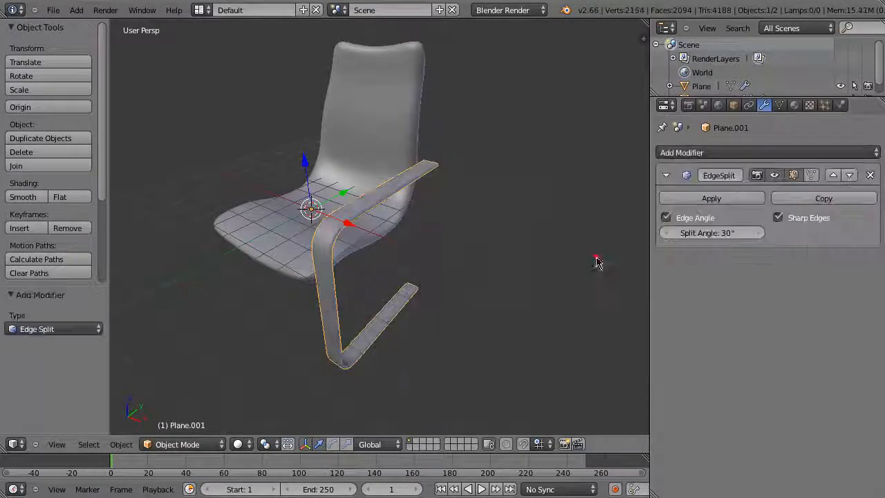
{"action": "scroll", "coordinate": [478, 251], "scroll_direction": "up", "scroll_amount": 5}
{"action": "middle_click_drag", "start_coordinate": [498, 247], "coordinate": [430, 258]}
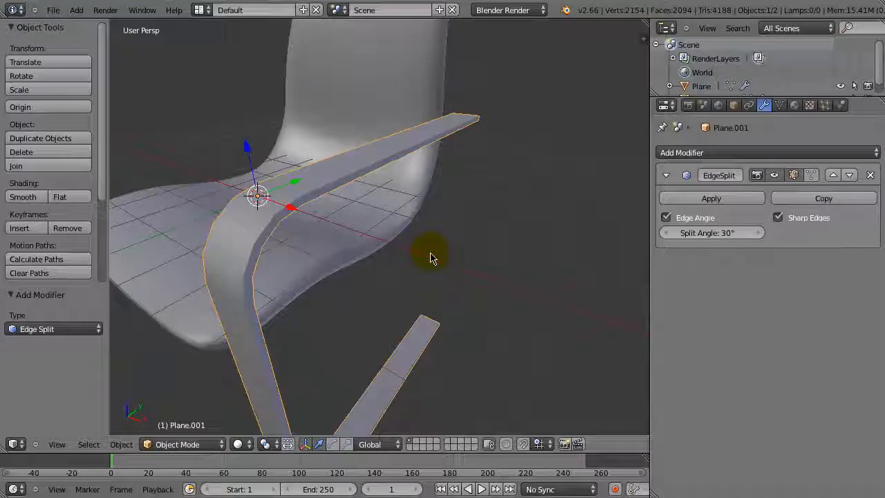
{"action": "key", "text": "KP_7"}
{"action": "key", "text": "KP_5"}
{"action": "key", "text": "Tab"}
{"action": "key", "text": "z"}
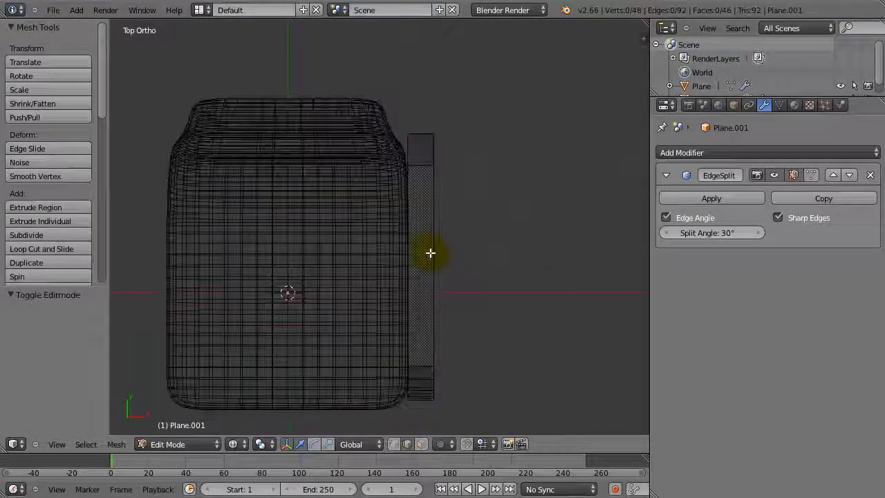
{"action": "key", "text": "ctrl+Tab"}
{"action": "left_click", "coordinate": [430, 249]}
{"action": "key", "text": "b"}
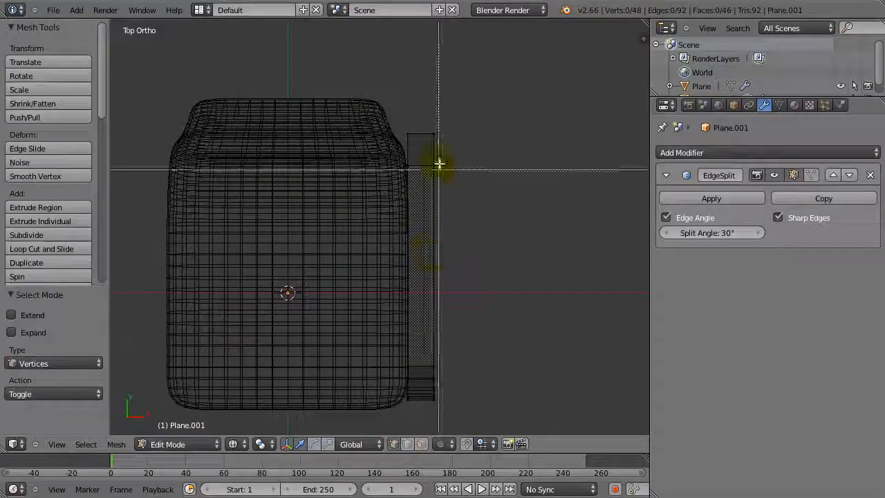
{"action": "left_click_drag", "start_coordinate": [373, 107], "coordinate": [455, 136]}
{"action": "middle_click_drag", "start_coordinate": [455, 136], "coordinate": [348, 158]}
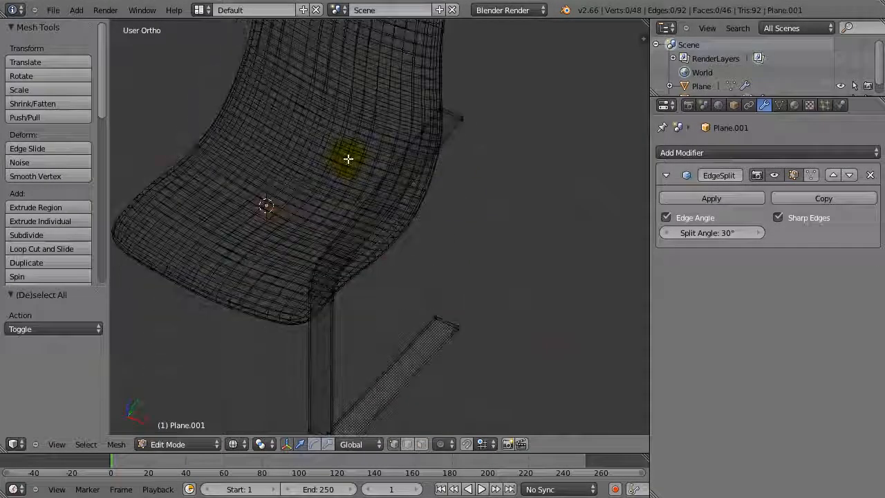
{"action": "key", "text": "Tab"}
{"action": "mouse_move", "coordinate": [374, 208]}
{"action": "middle_mouse_down"}
{"action": "mouse_move", "coordinate": [375, 159]}
{"action": "mouse_move", "coordinate": [401, 174]}
{"action": "mouse_move", "coordinate": [401, 224]}
{"action": "mouse_move", "coordinate": [260, 215]}
{"action": "middle_mouse_up"}
{"action": "key", "text": "z"}
Move the four vertices at the armrest's rear end about 0.2 along X, away from the backrest
{"action": "scroll", "coordinate": [259, 211], "scroll_direction": "up", "scroll_amount": 4}
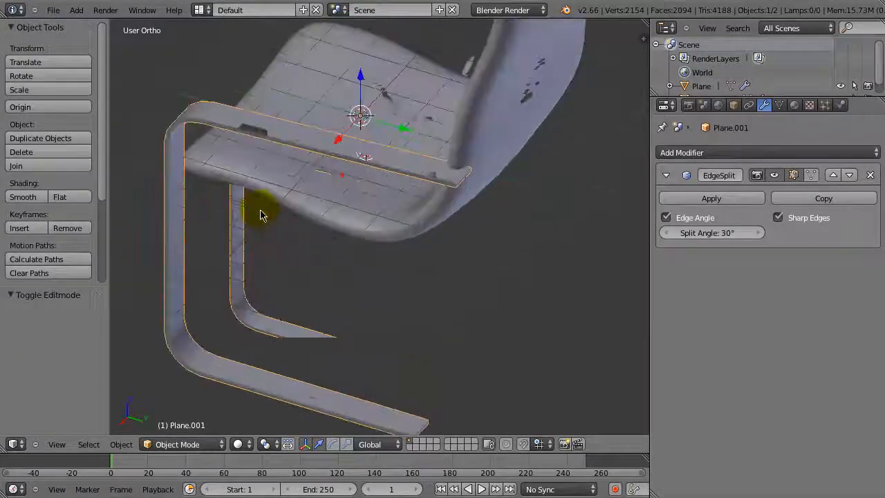
{"action": "scroll", "coordinate": [304, 215], "scroll_direction": "up", "scroll_amount": 2}
{"action": "middle_click_drag", "start_coordinate": [315, 224], "coordinate": [275, 262], "text": "shift"}
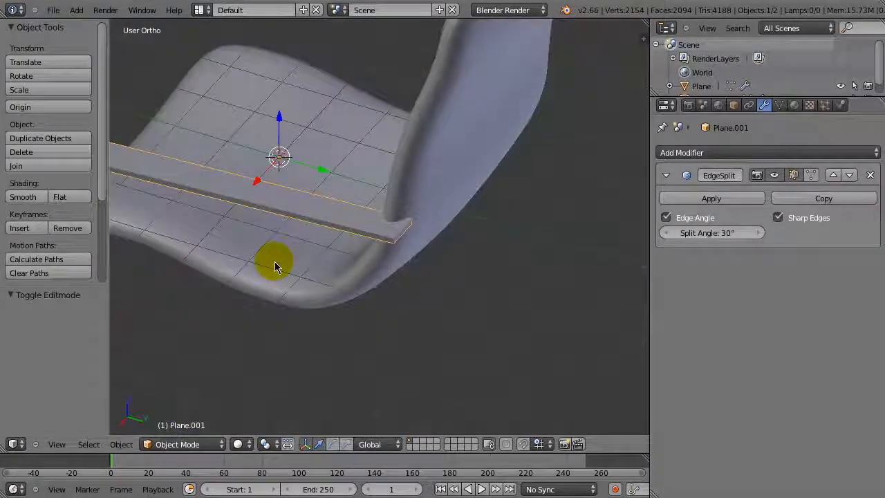
{"action": "key", "text": "z"}
{"action": "key", "text": "Tab"}
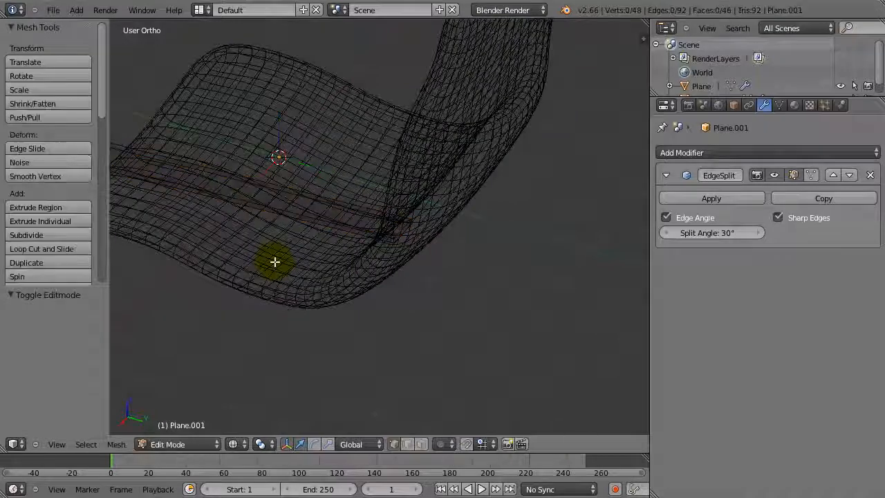
{"action": "key", "text": "ctrl+Tab"}
{"action": "left_click", "coordinate": [275, 262]}
{"action": "key", "text": "b"}
{"action": "left_click_drag", "start_coordinate": [347, 184], "coordinate": [435, 291]}
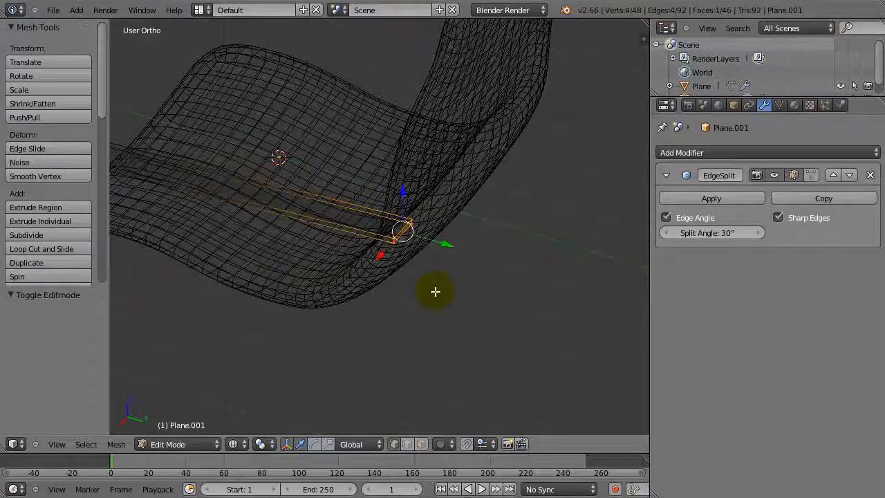
{"action": "key", "text": "z"}
{"action": "key", "text": "g"}
{"action": "key", "text": "x"}
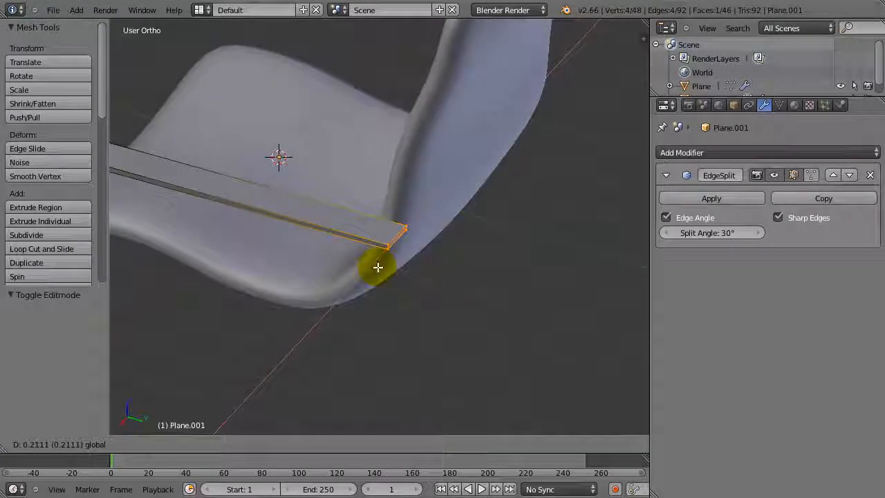
{"action": "left_click", "coordinate": [380, 265]}
{"action": "key", "text": "a"}
{"action": "middle_click_drag", "start_coordinate": [359, 265], "coordinate": [346, 318]}
{"action": "scroll", "coordinate": [372, 274], "scroll_direction": "down", "scroll_amount": 2}
{"action": "key", "text": "Tab"}
Add a Mirror modifier on the X axis to the side frame for the opposite side of the chair
{"action": "key", "text": "KP_5"}
{"action": "scroll", "coordinate": [403, 296], "scroll_direction": "down", "scroll_amount": 4}
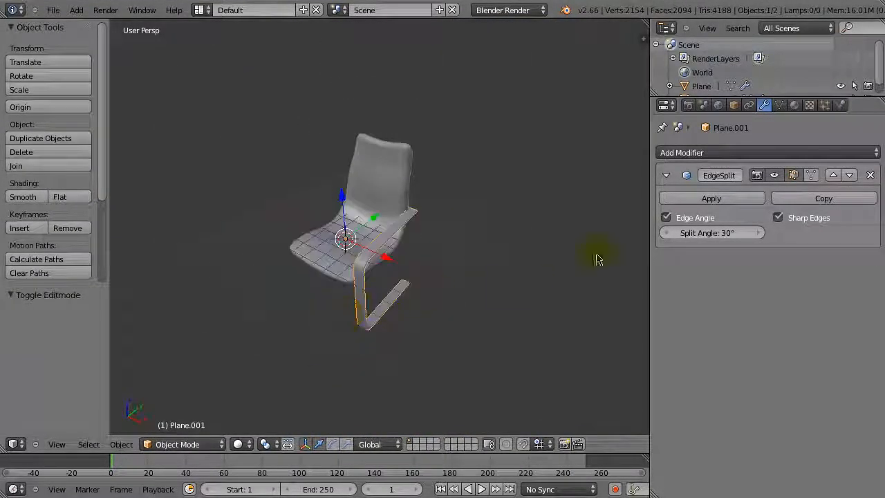
{"action": "left_click", "coordinate": [794, 153]}
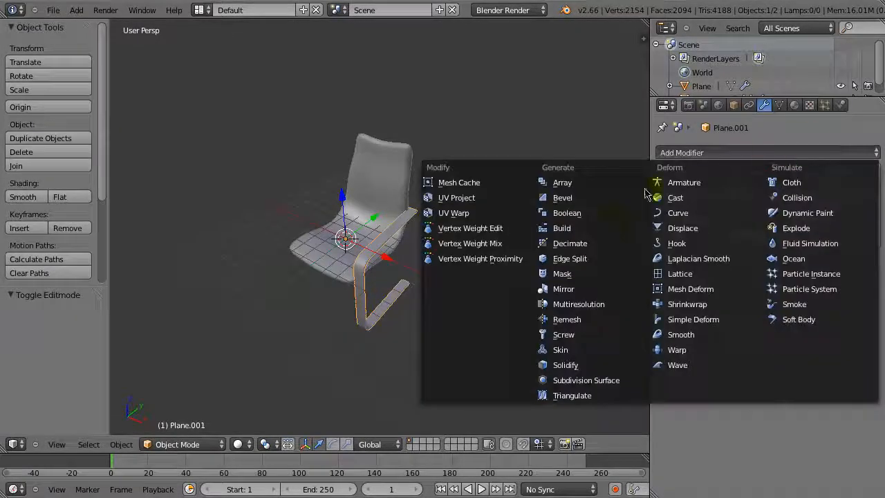
{"action": "left_click", "coordinate": [582, 286]}
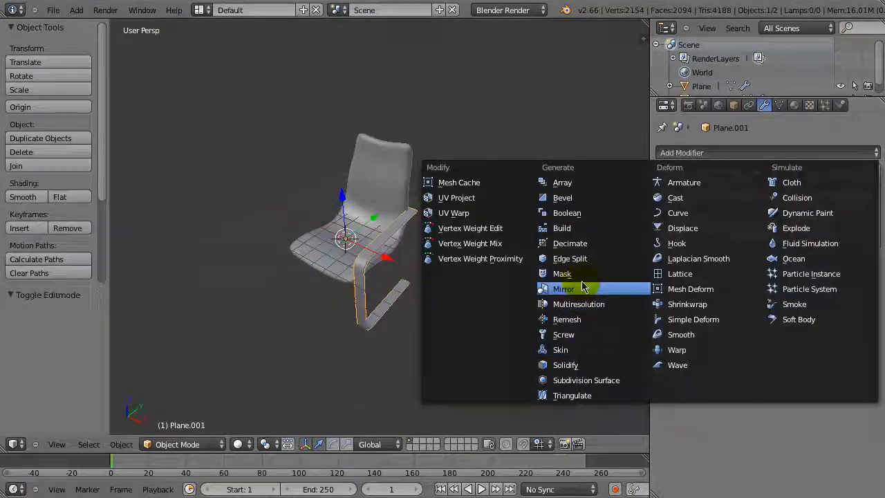
{"action": "middle_click_drag", "start_coordinate": [583, 290], "coordinate": [357, 280]}
Cut two evenly spaced edge loops across the straight part of the side frame's armrest
{"action": "scroll", "coordinate": [509, 284], "scroll_direction": "up", "scroll_amount": 3}
{"action": "key", "text": "a"}
{"action": "scroll", "coordinate": [394, 313], "scroll_direction": "up", "scroll_amount": 2}
{"action": "right_click", "coordinate": [370, 237]}
{"action": "middle_click_drag", "start_coordinate": [356, 302], "coordinate": [356, 256], "text": "shift"}
{"action": "key", "text": "Tab"}
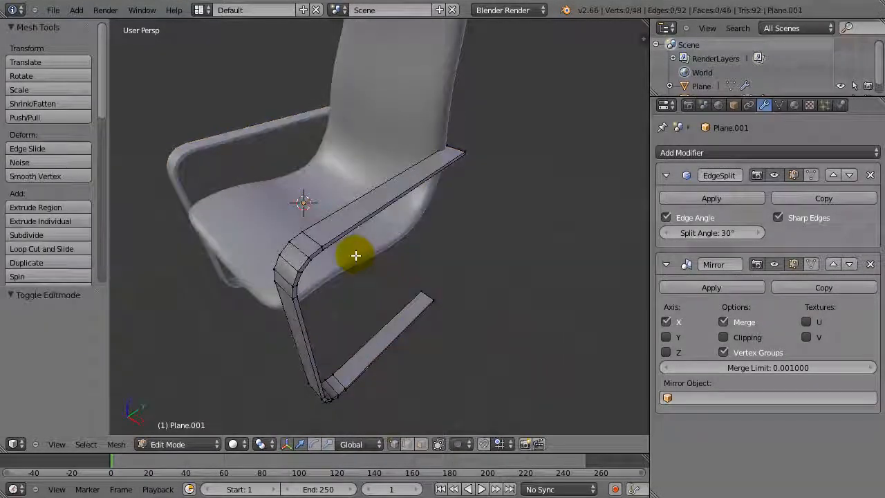
{"action": "key", "text": "ctrl+r"}
{"action": "left_click", "coordinate": [375, 203]}
{"action": "right_click", "coordinate": [375, 204]}
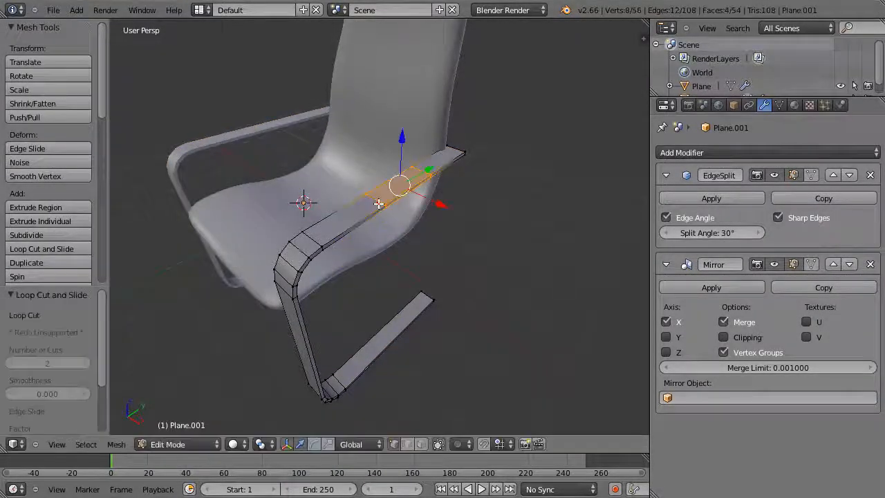
{"action": "middle_click_drag", "start_coordinate": [388, 189], "coordinate": [374, 202]}
{"action": "key", "text": "a"}
In edge select mode, move the armrest's front cut loop forward along Y to lengthen the middle section
{"action": "key", "text": "ctrl+Tab"}
{"action": "left_click", "coordinate": [373, 201]}
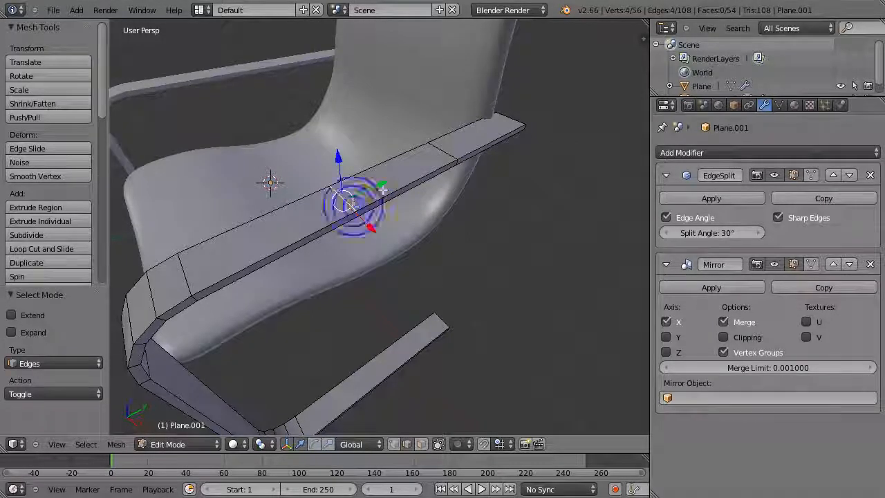
{"action": "left_click_drag", "start_coordinate": [385, 184], "coordinate": [286, 226]}
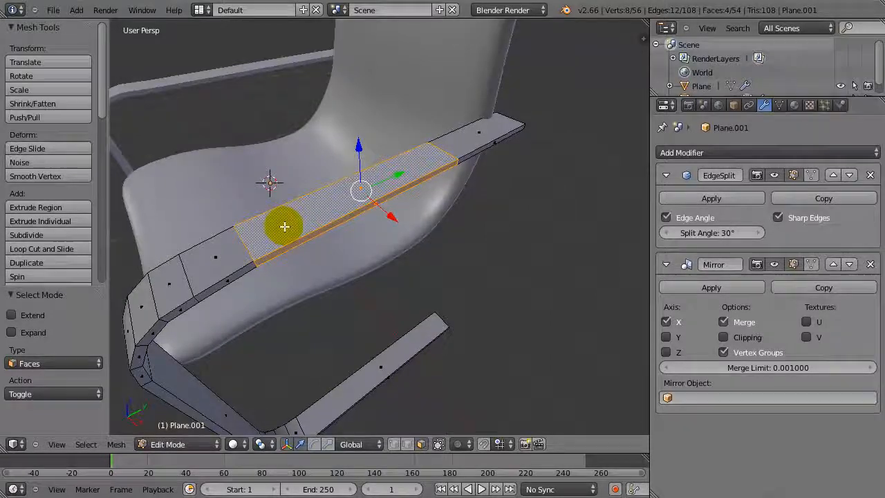
Extrude the four faces of the armrest's middle section in place and fatten them by about 0.26 into a pad
{"action": "key", "text": "e"}
{"action": "right_click", "coordinate": [284, 226]}
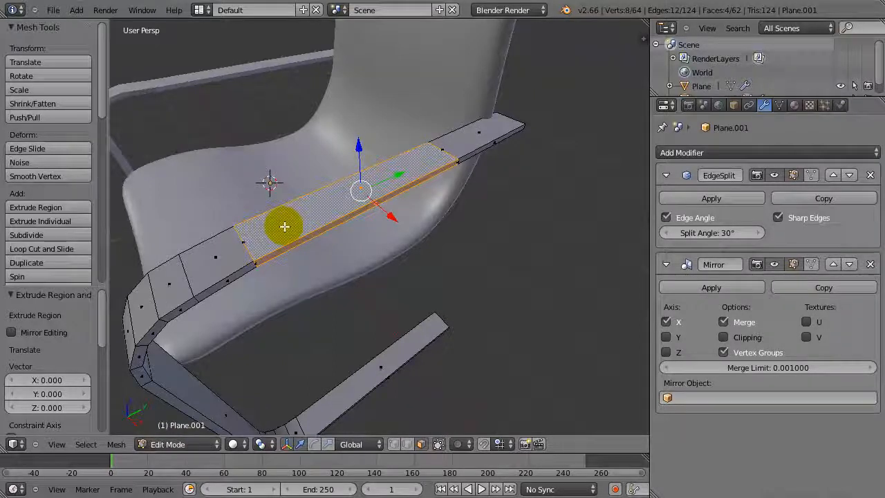
{"action": "key", "text": "alt+s"}
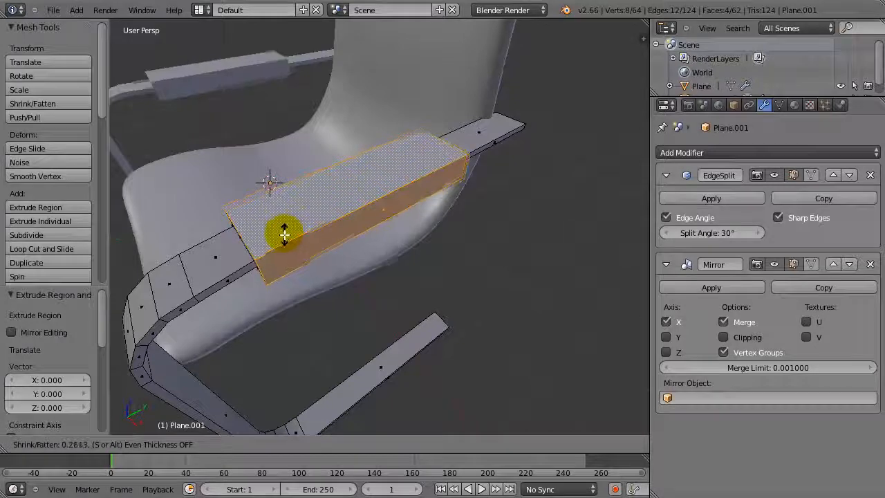
{"action": "left_click", "coordinate": [286, 233]}
{"action": "middle_click_drag", "start_coordinate": [285, 233], "coordinate": [263, 251]}
{"action": "key", "text": "a"}
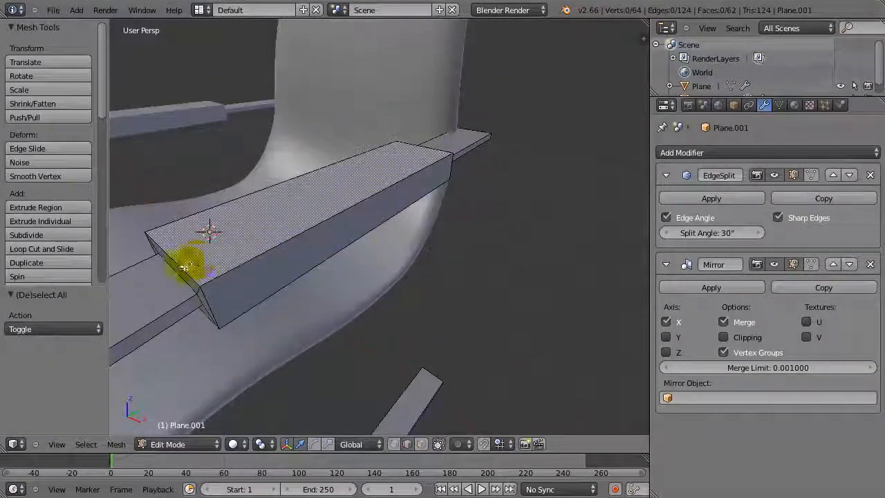
Bevel the armrest pad's end loops and lengthwise edges with one segment and an offset of about 0.044
{"action": "right_click", "coordinate": [186, 261], "text": "alt"}
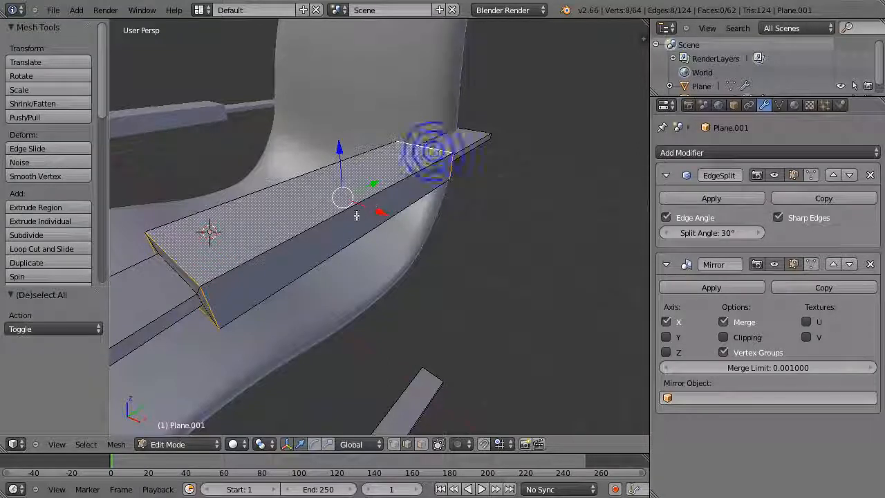
{"action": "right_click", "coordinate": [319, 222], "text": "ctrl+alt+shift"}
{"action": "key", "text": "ctrl+b"}
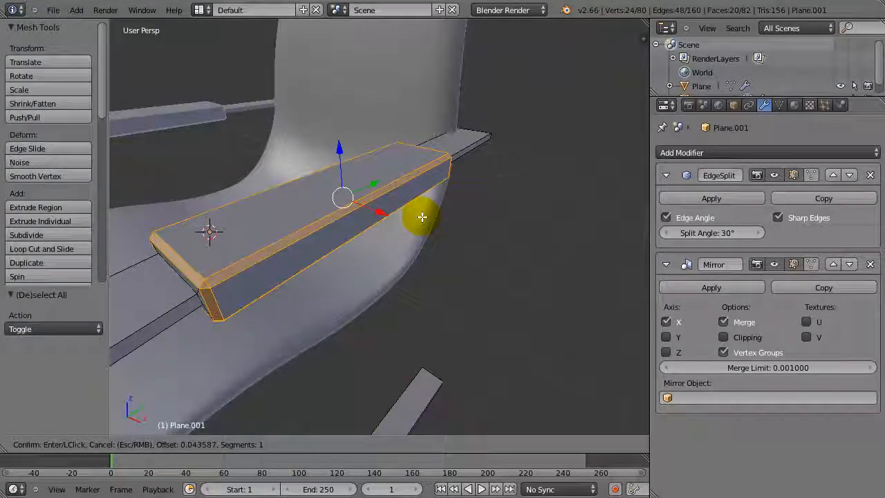
{"action": "left_click", "coordinate": [422, 217]}
{"action": "key", "text": "a"}
{"action": "scroll", "coordinate": [351, 237], "scroll_direction": "down", "scroll_amount": 3}
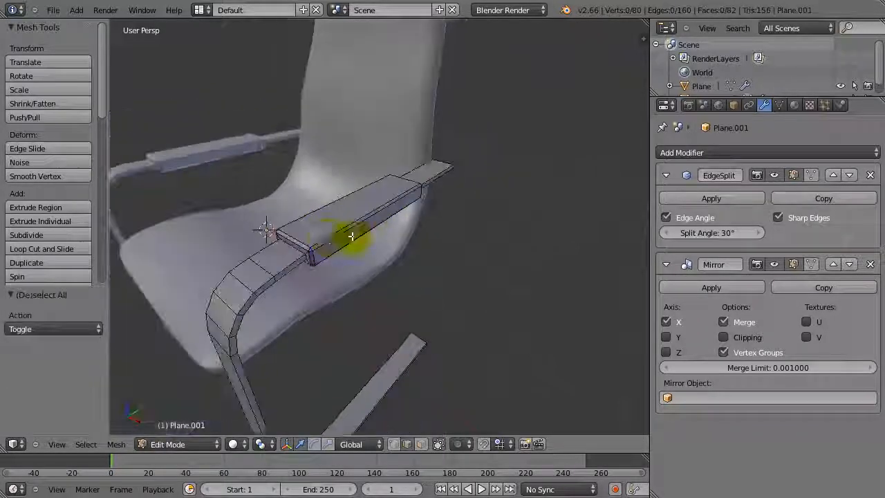
{"action": "middle_click_drag", "start_coordinate": [352, 238], "coordinate": [305, 236]}
{"action": "scroll", "coordinate": [319, 230], "scroll_direction": "down", "scroll_amount": 2}
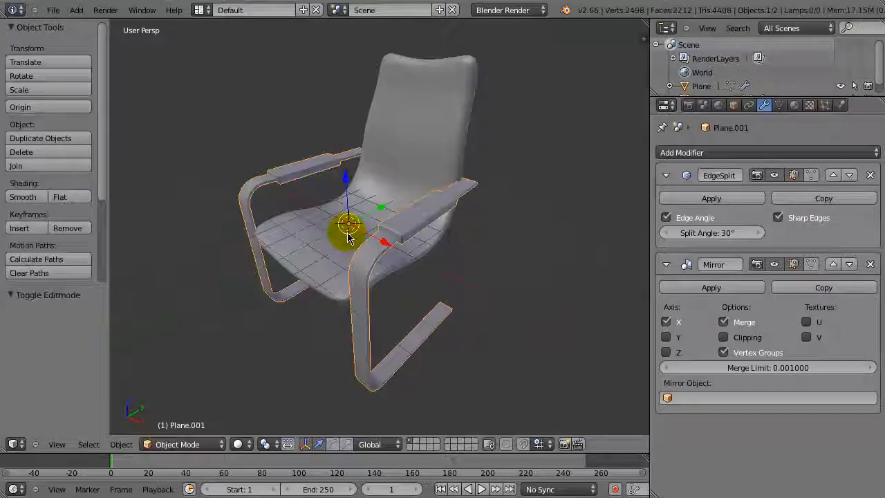
{"action": "key", "text": "a"}
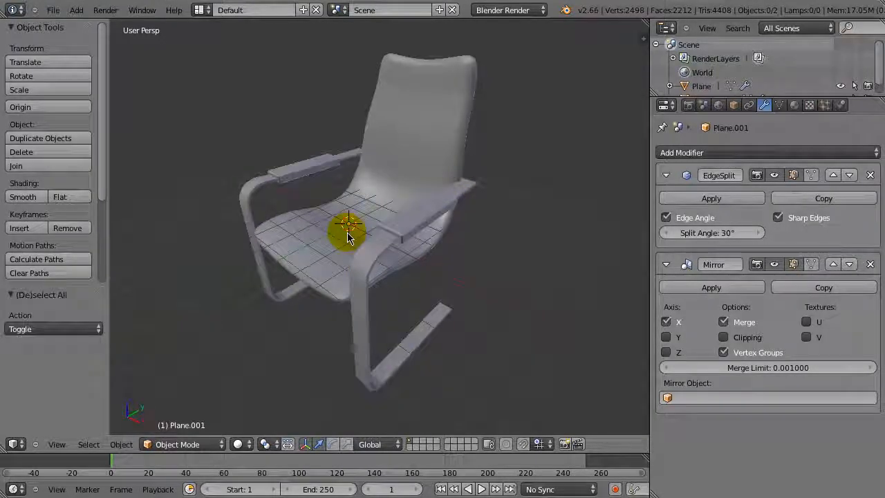